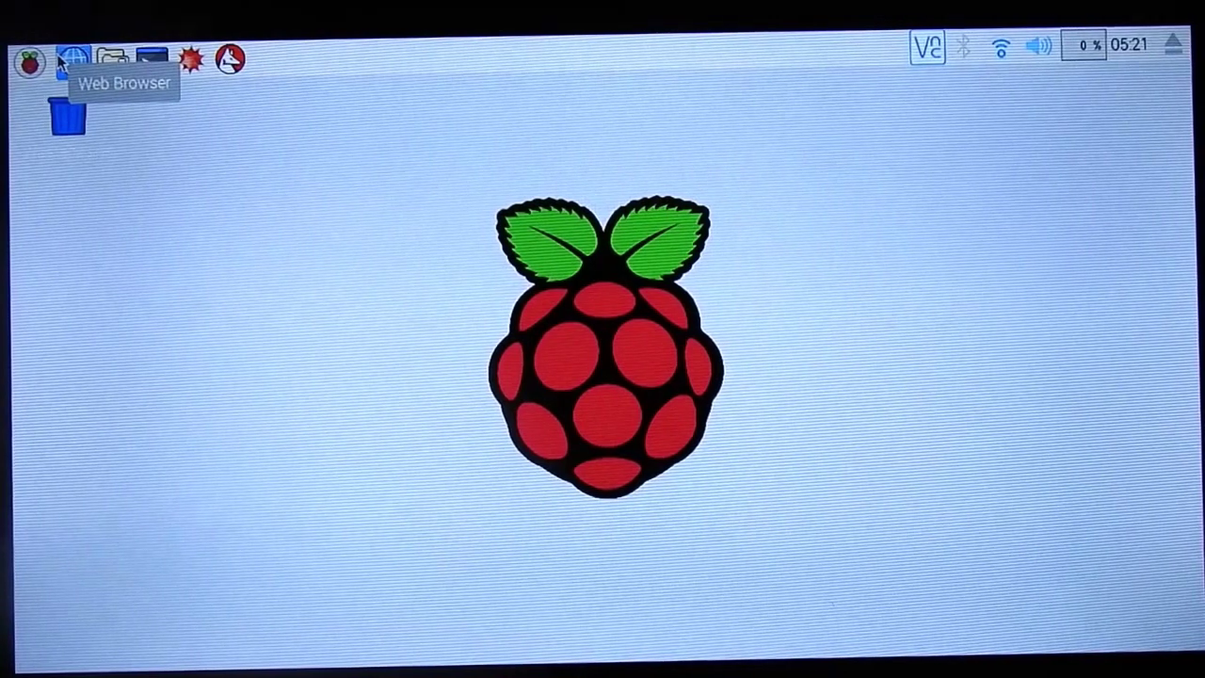
Open a terminal and launch the configuration tool with "sudo raspi-config"
click(151, 58)
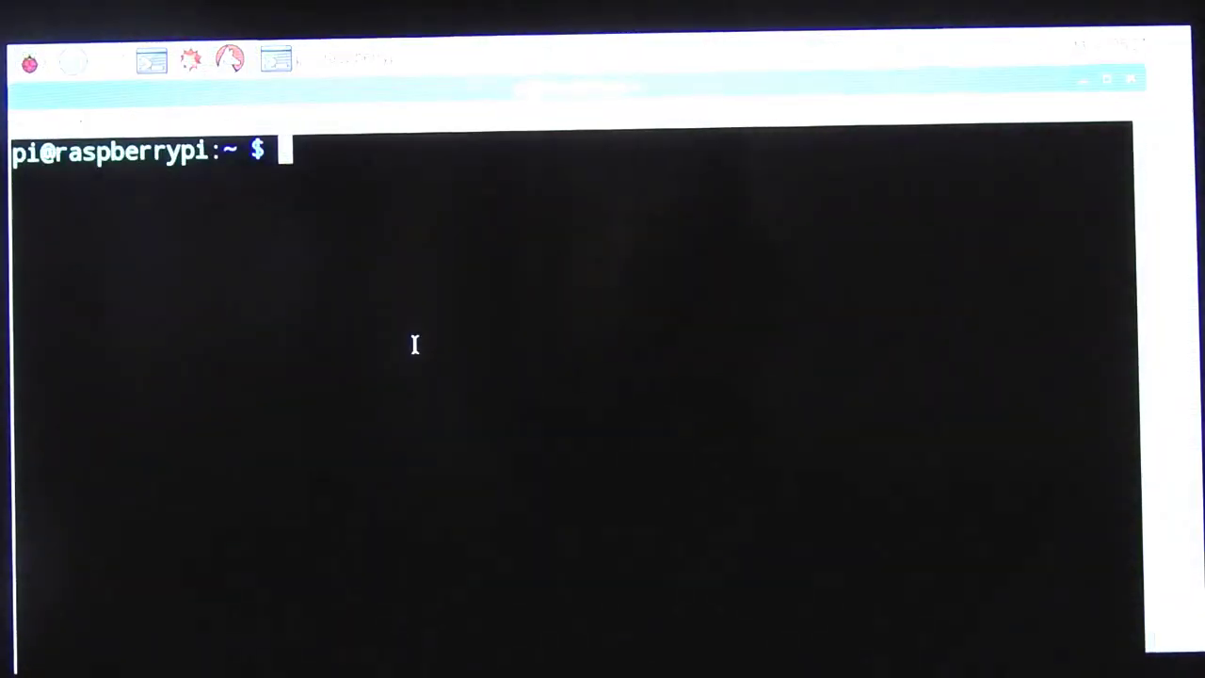
text(sudo raspi)
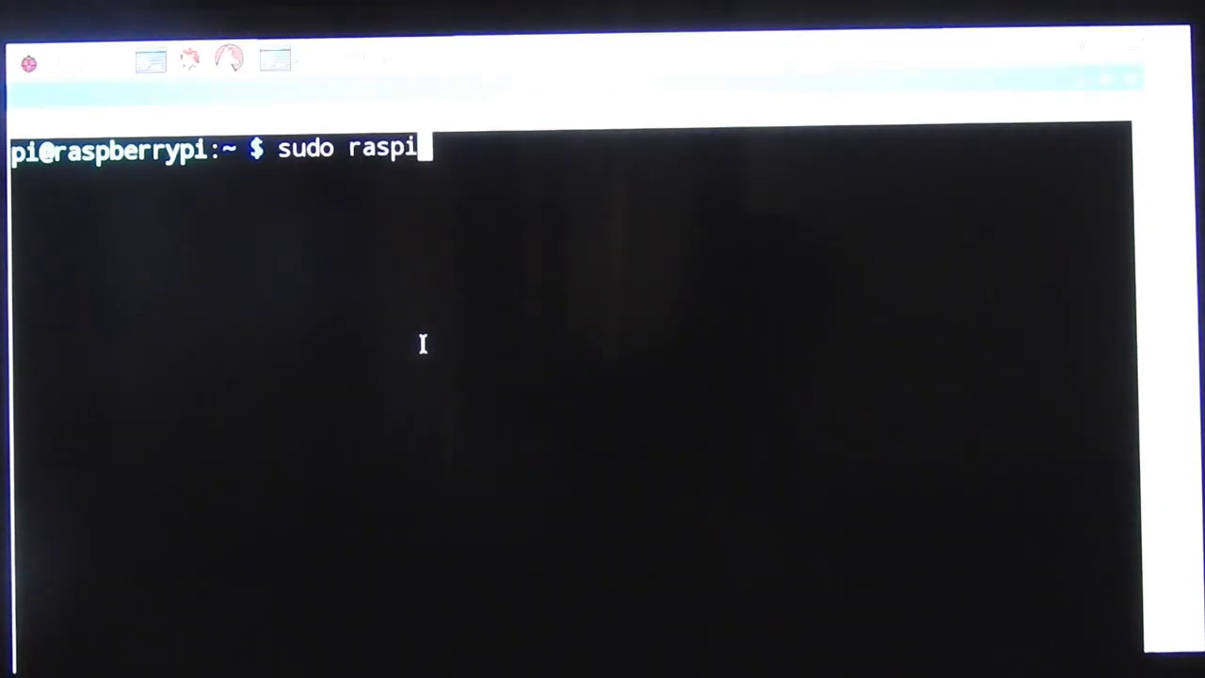
text(-config)
key(Return)
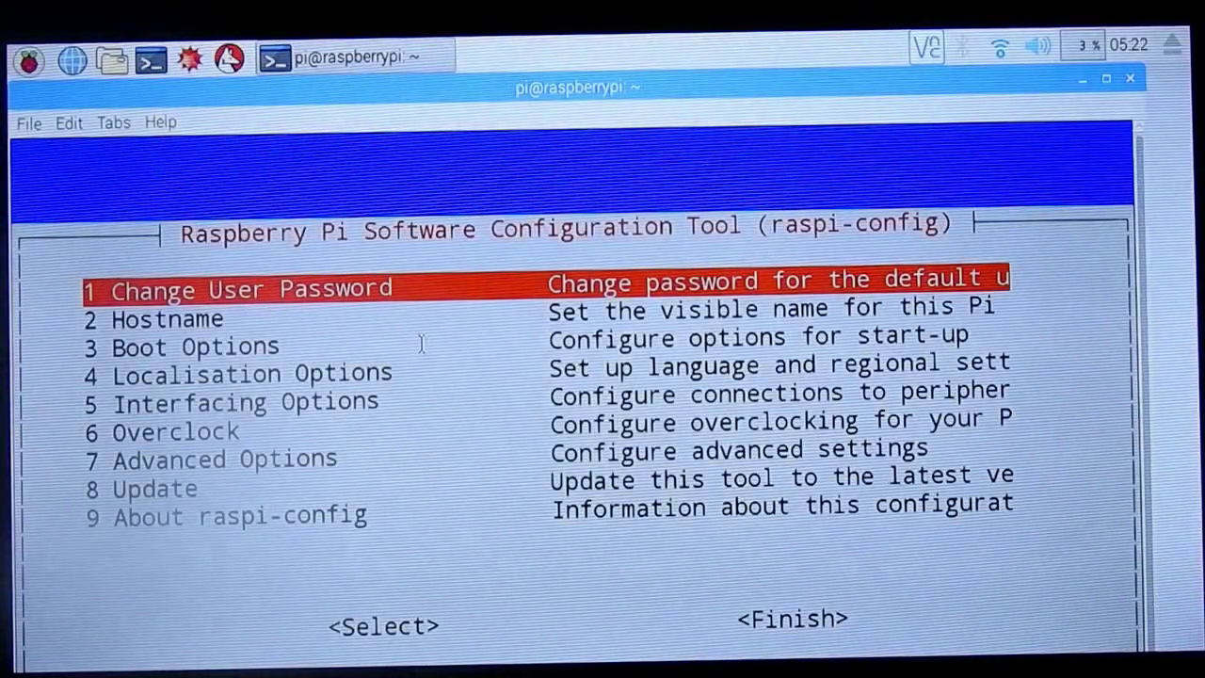
Enable the VNC Server under the Interfacing Options of raspi-config and acknowledge the confirmation
key(Down)
key(Down)
key(Down)
key(Down)
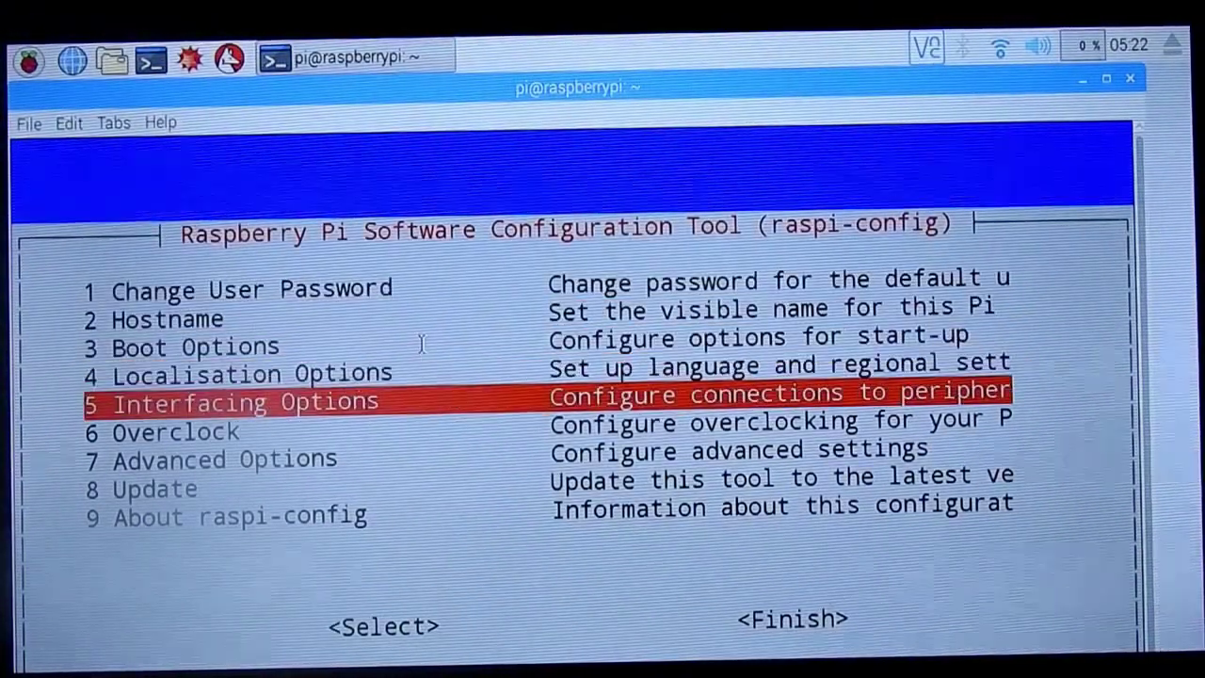
key(Return)
key(Down)
key(Down)
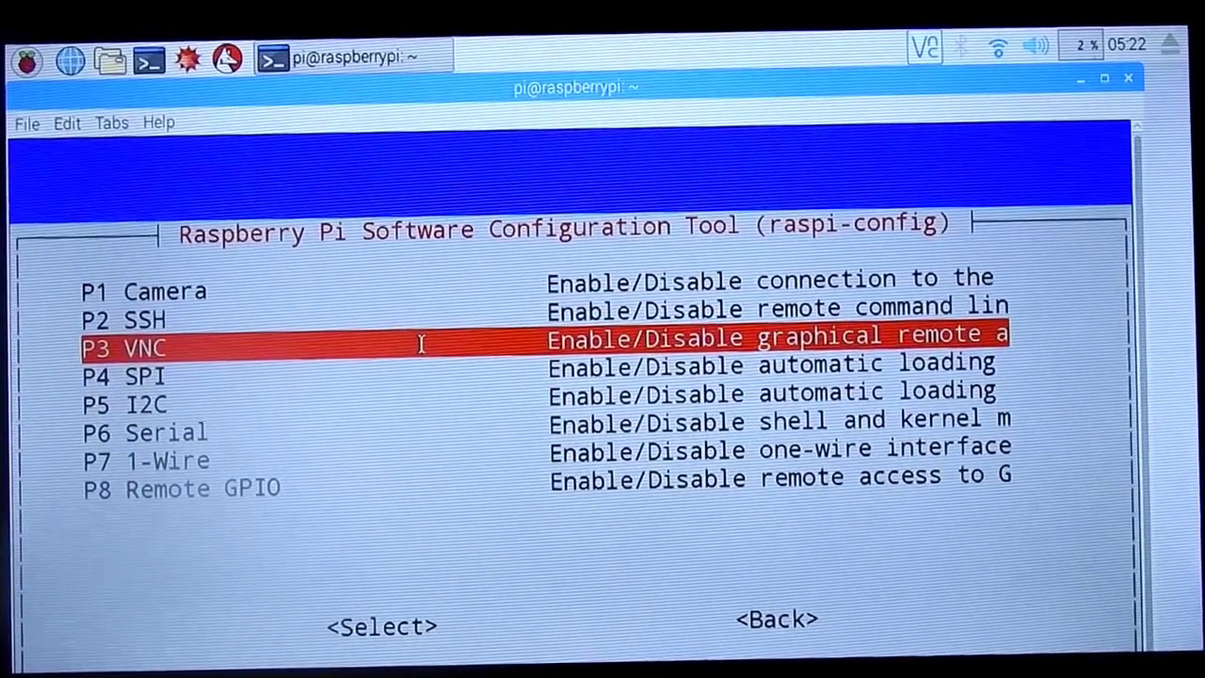
key(Return)
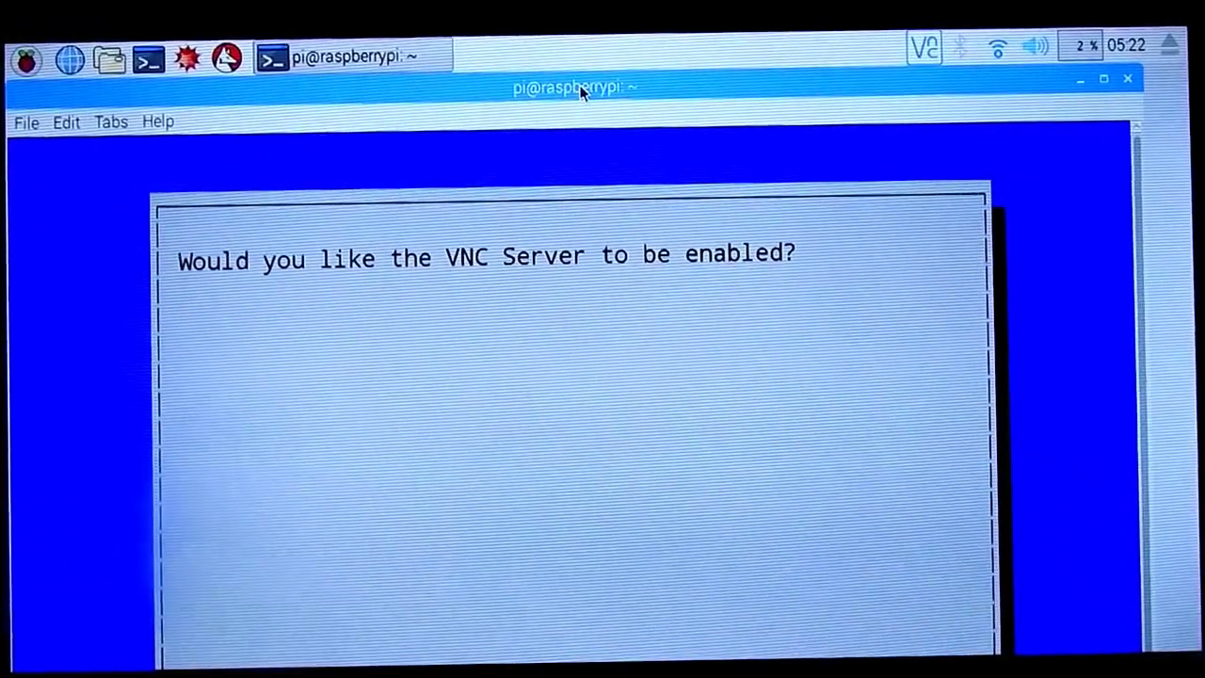
drag(575, 76, 606, 40)
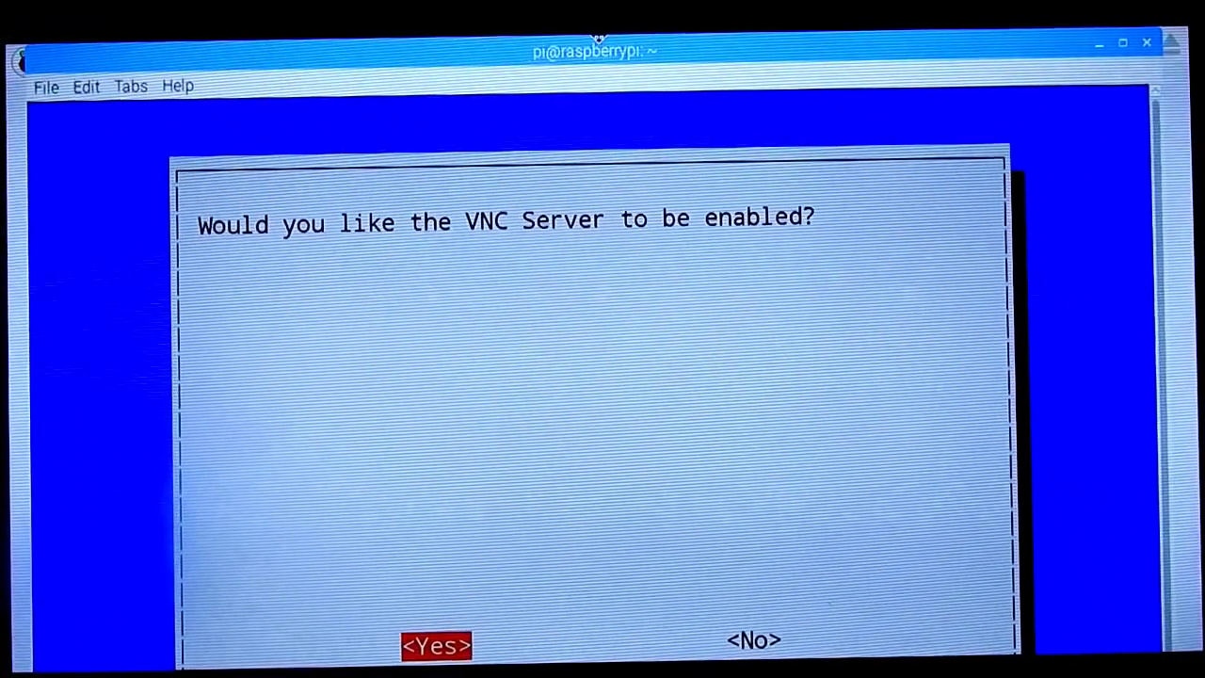
key(Right)
key(Left)
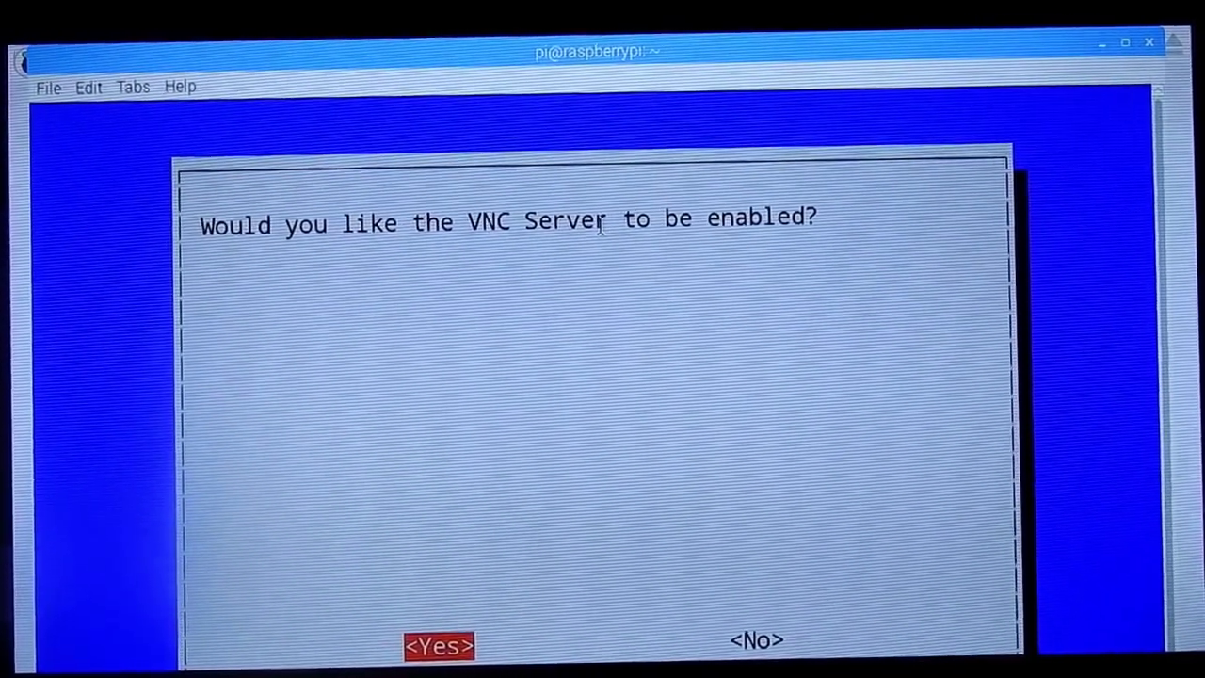
key(Return)
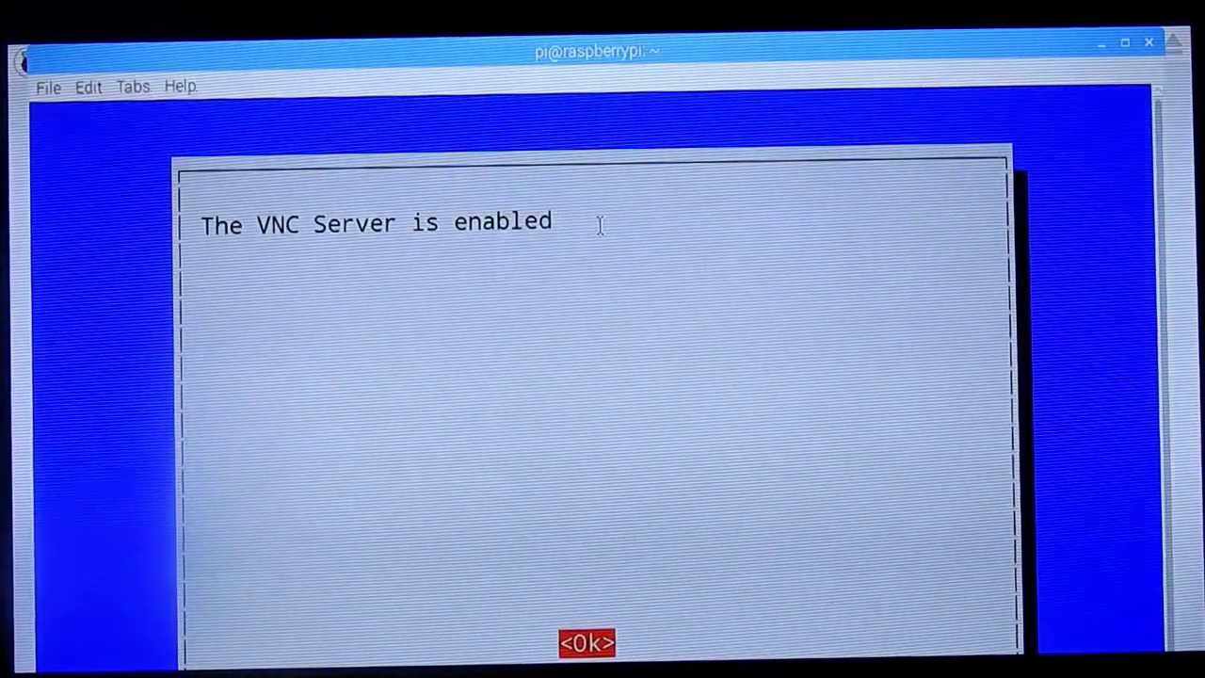
key(Return)
Finish raspi-config and close the terminal window
key(Tab)
key(Tab)
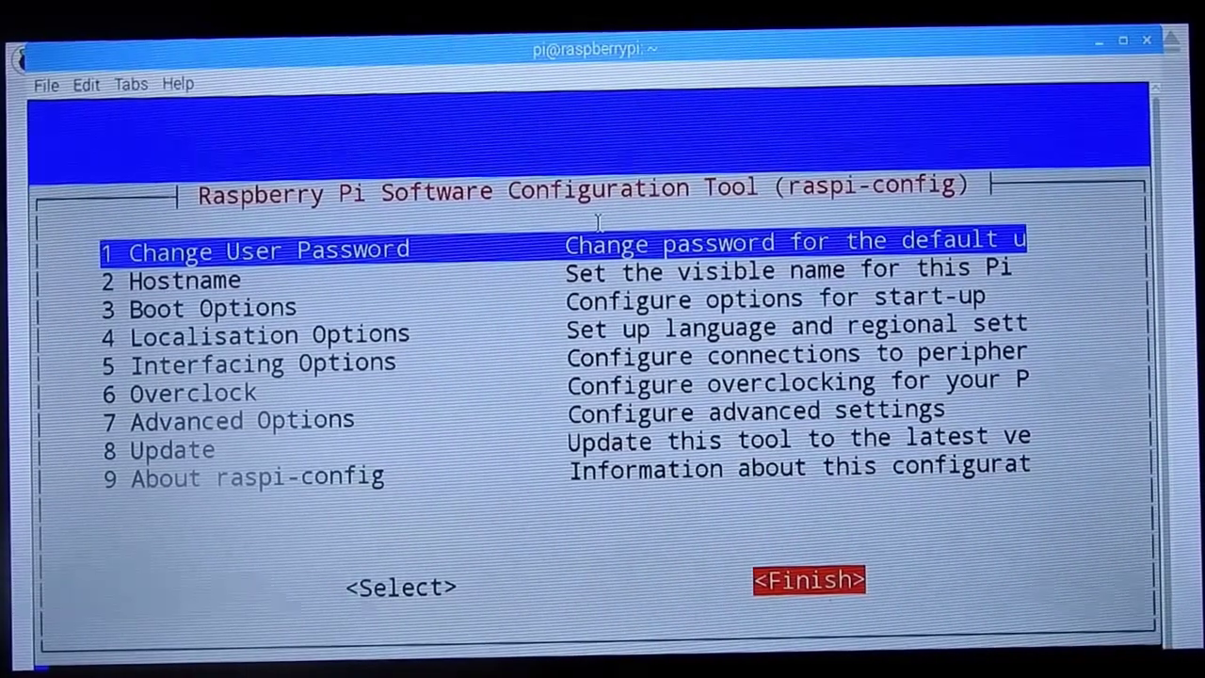
key(Return)
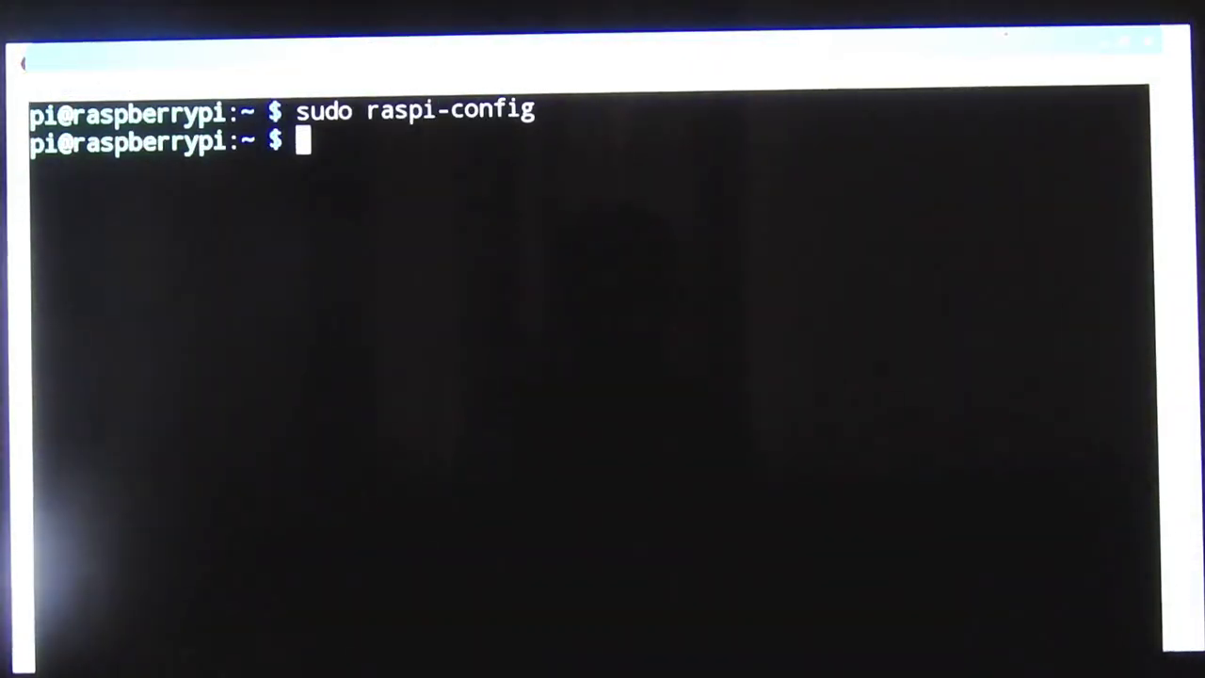
click(1151, 52)
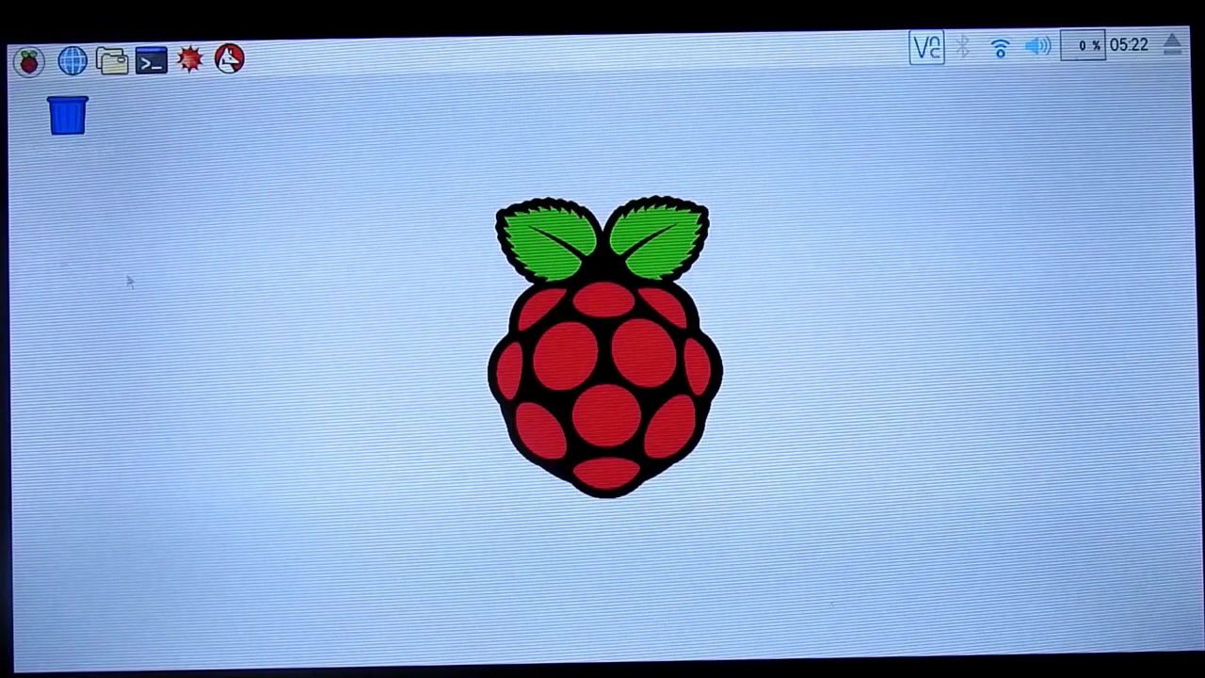
Set the VNC interface to Enabled in the graphical Raspberry Pi Configuration and apply the settings
click(30, 60)
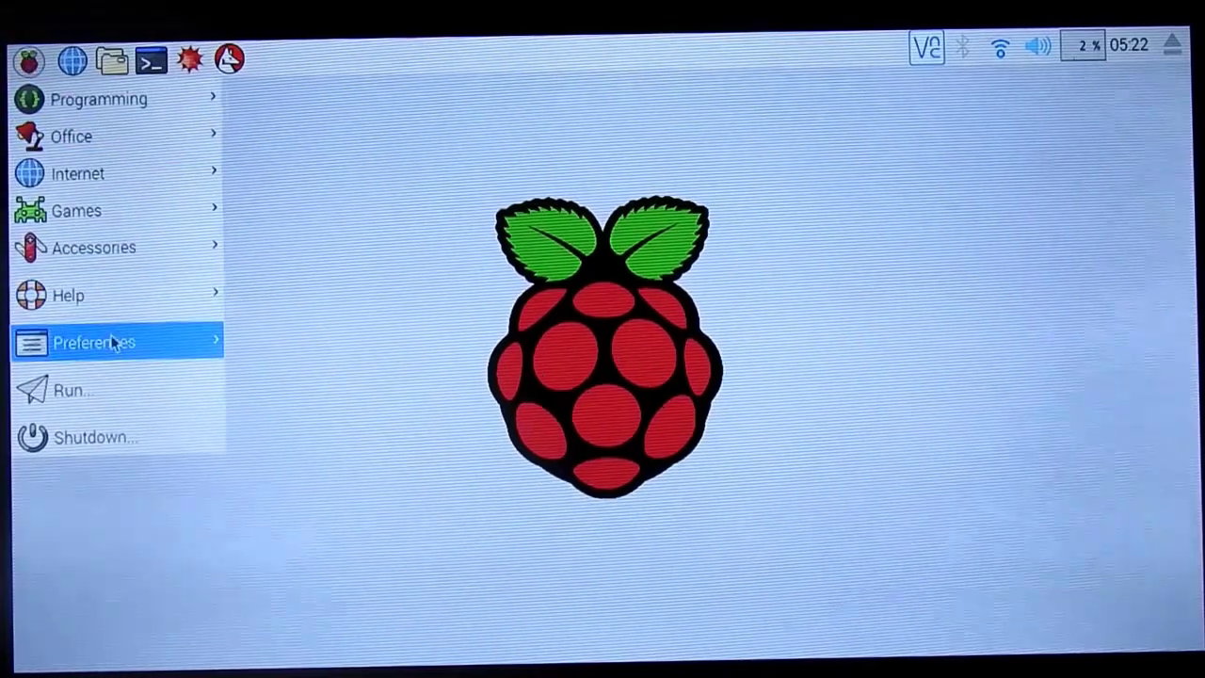
mouse_move(111, 342)
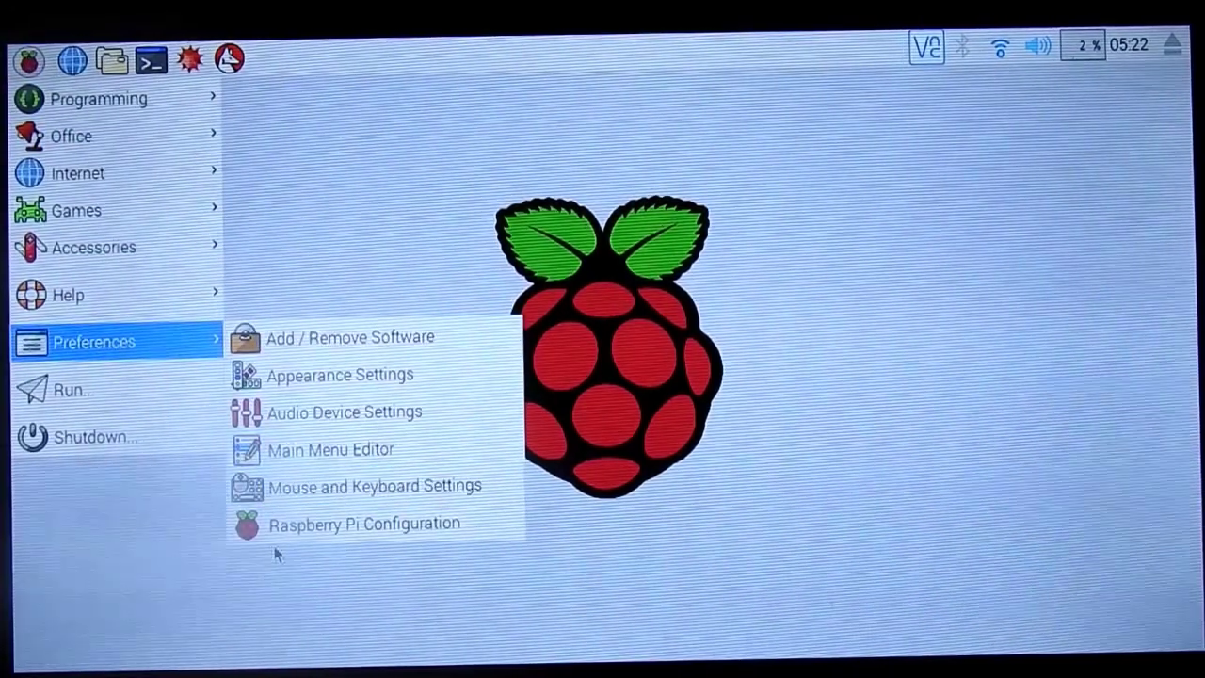
click(279, 524)
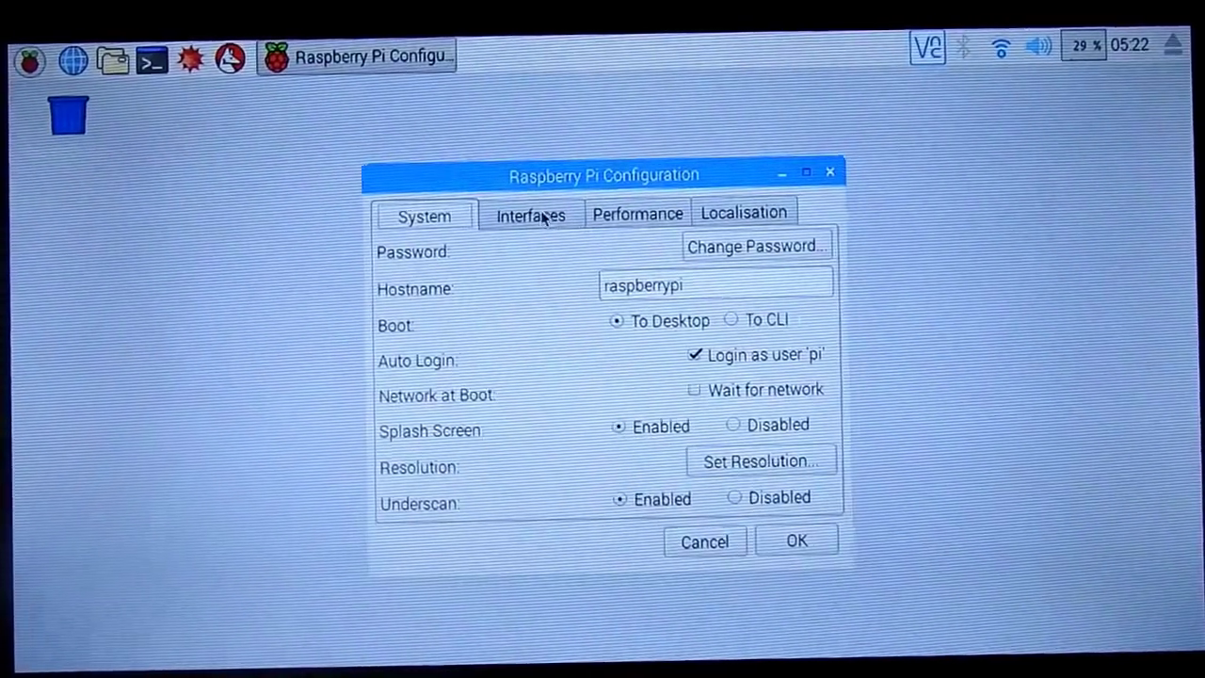
click(537, 216)
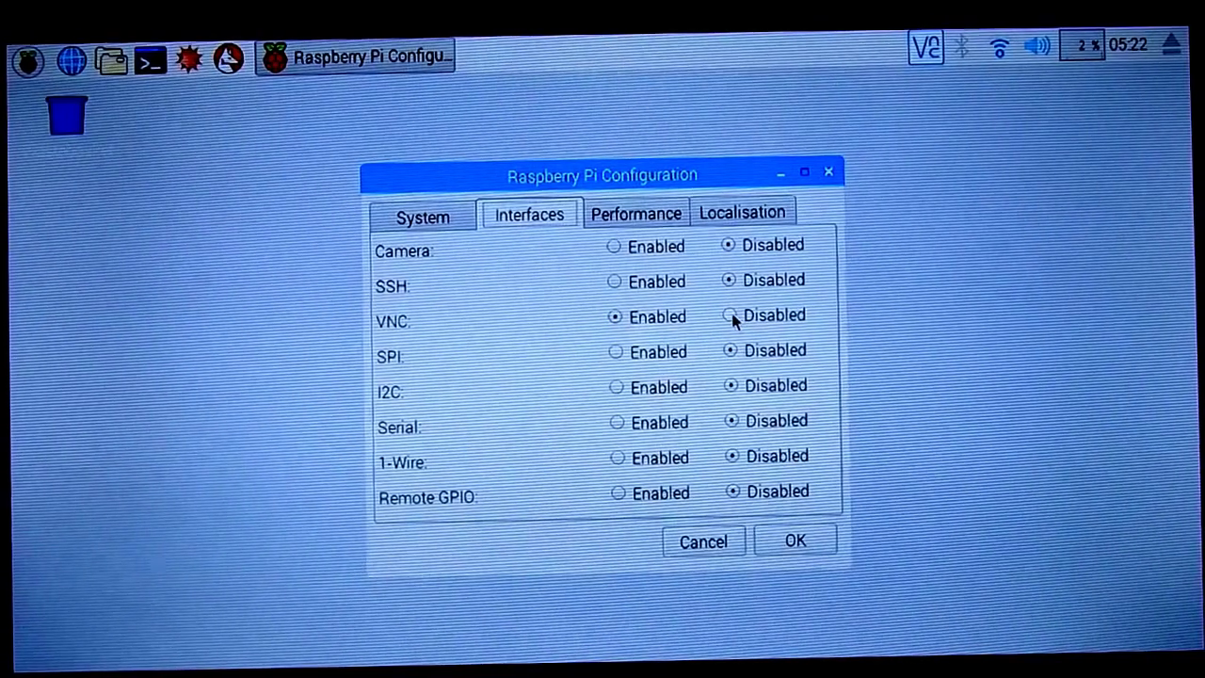
click(731, 317)
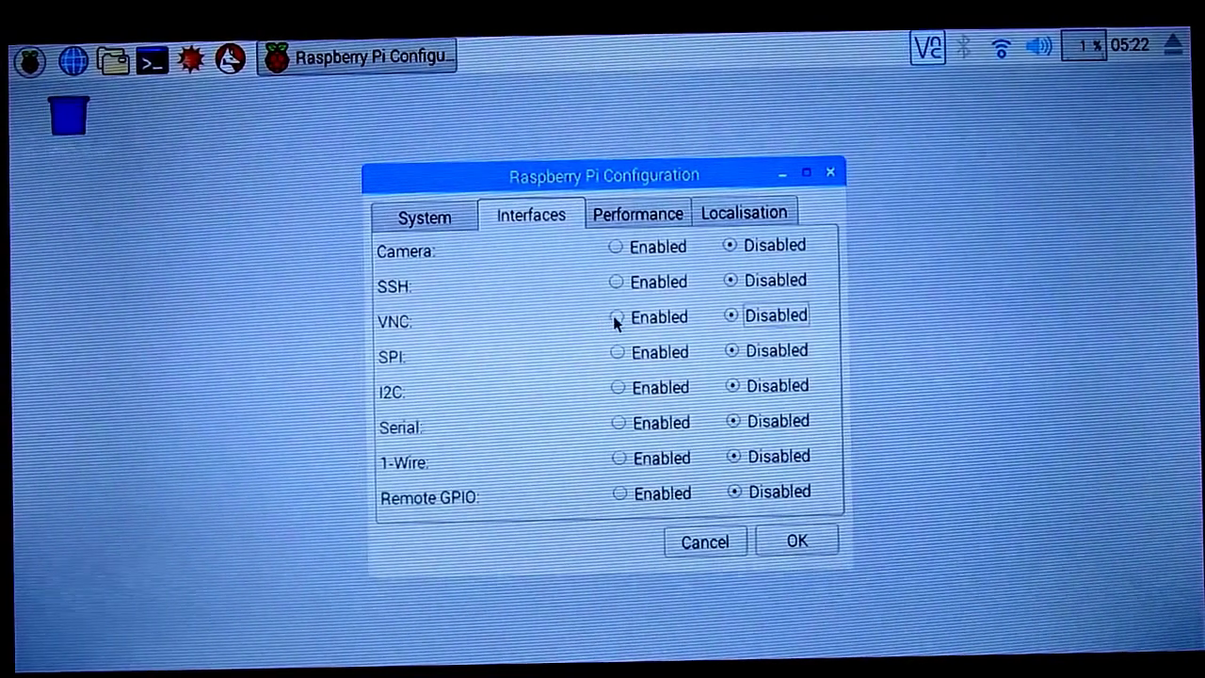
click(616, 318)
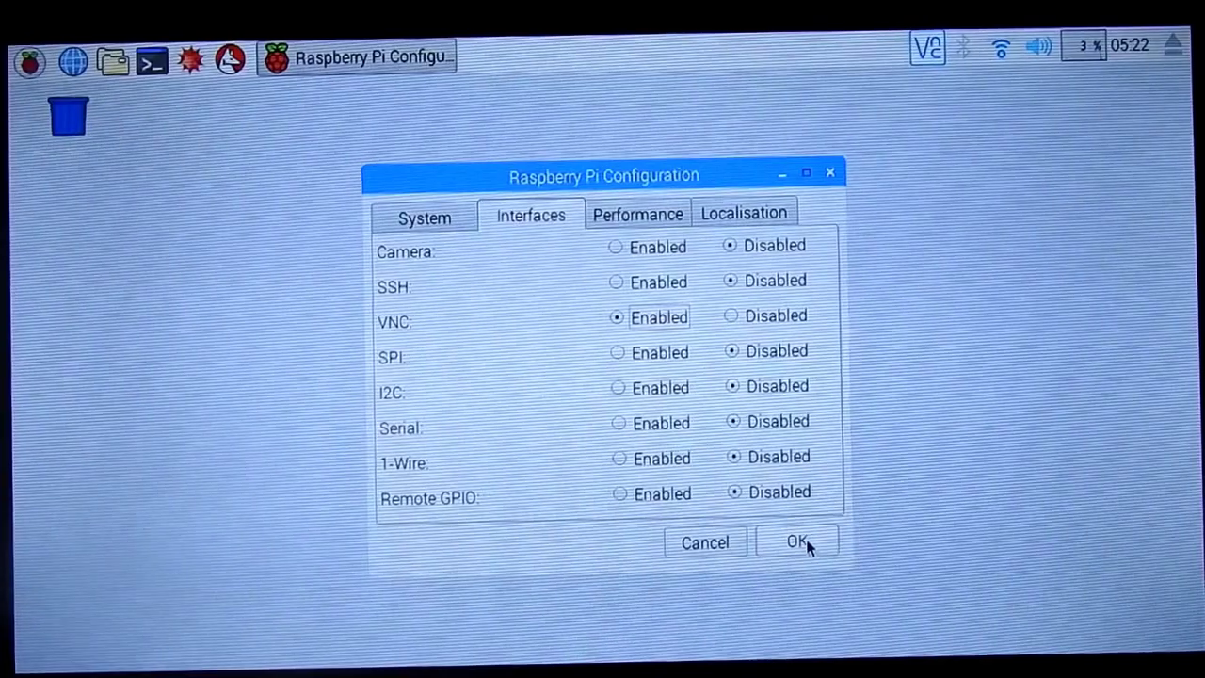
click(796, 542)
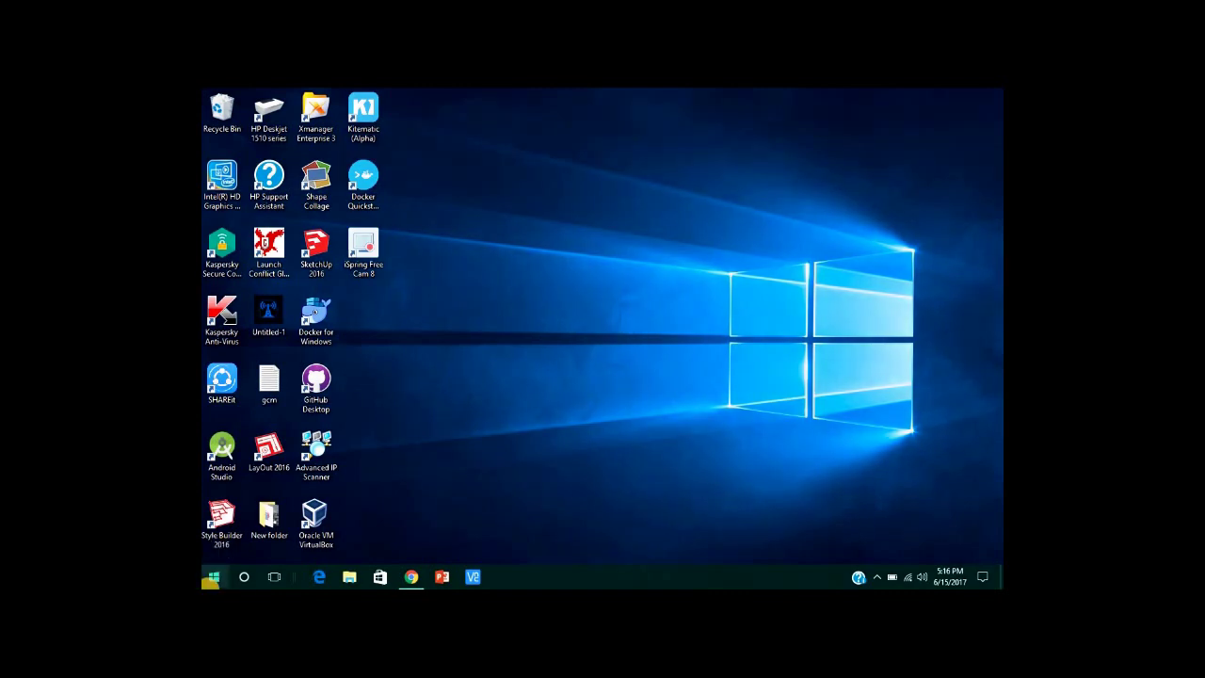
Switch to Chrome on the Windows PC and download VNC Viewer 6.1.1 for Windows as EXE x64 from the RealVNC page
click(408, 579)
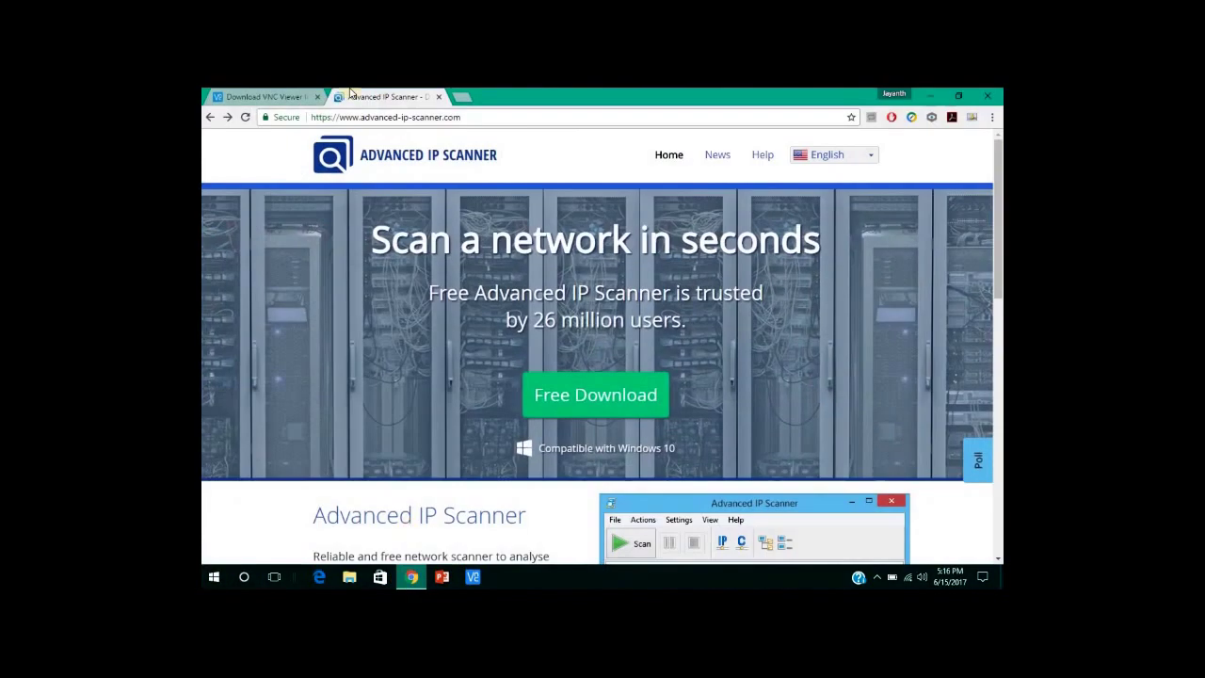
click(256, 94)
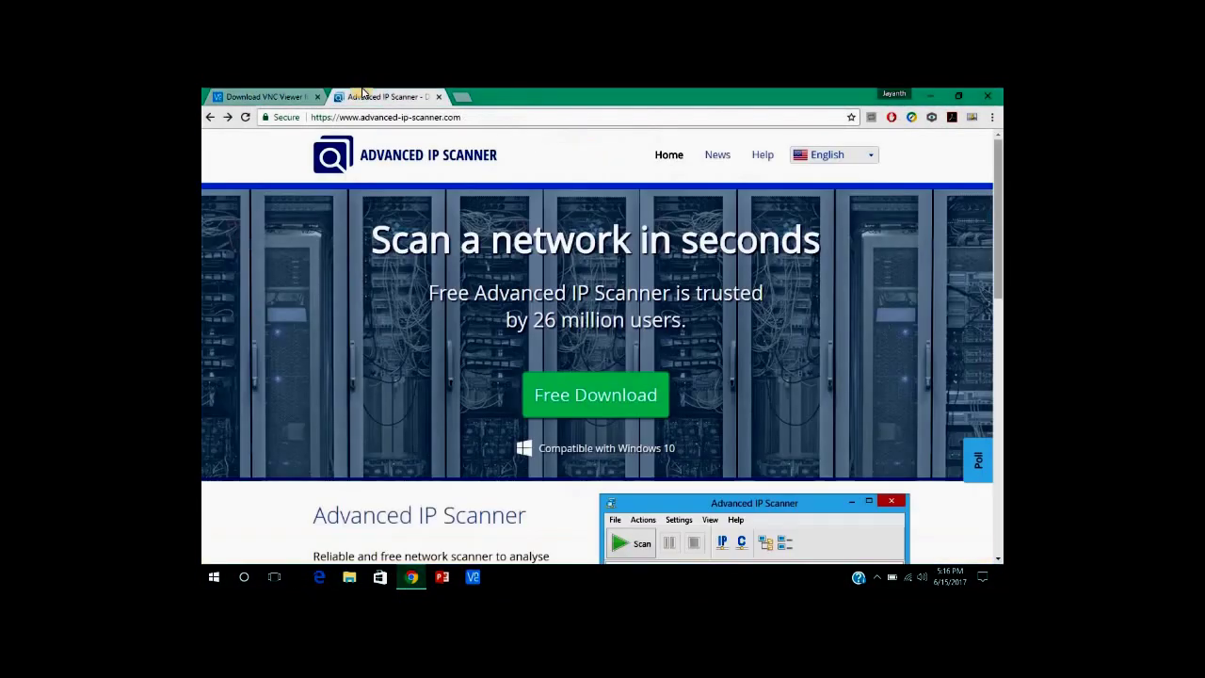
click(386, 96)
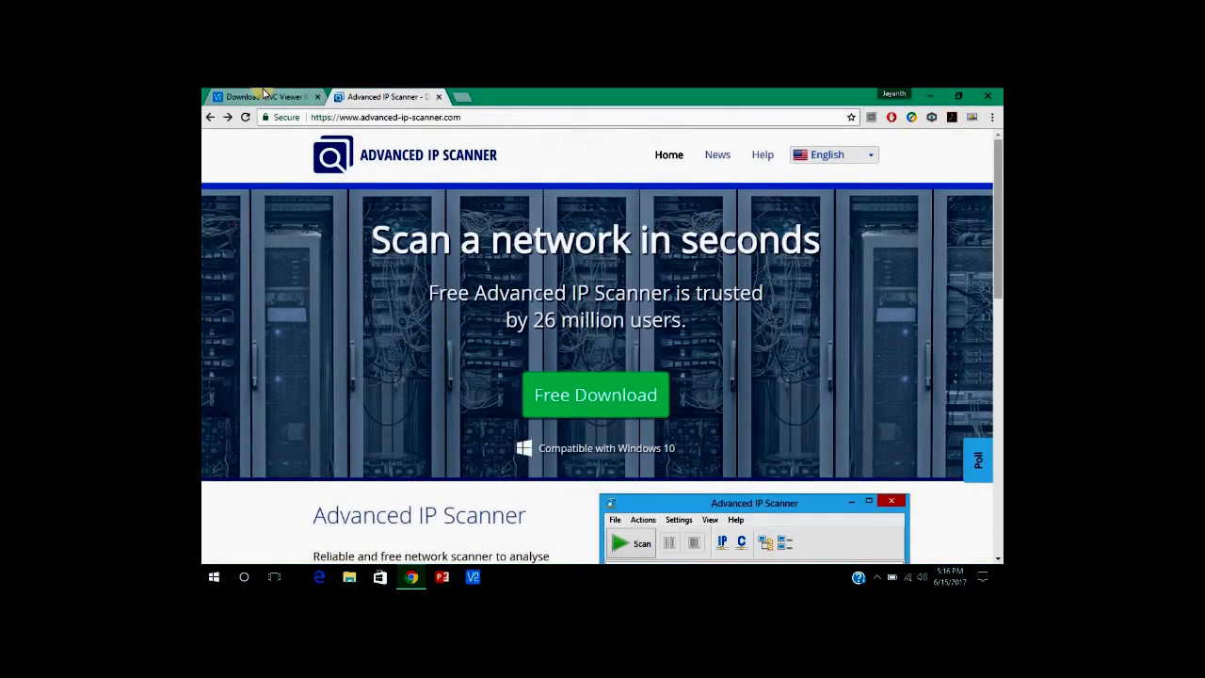
click(266, 94)
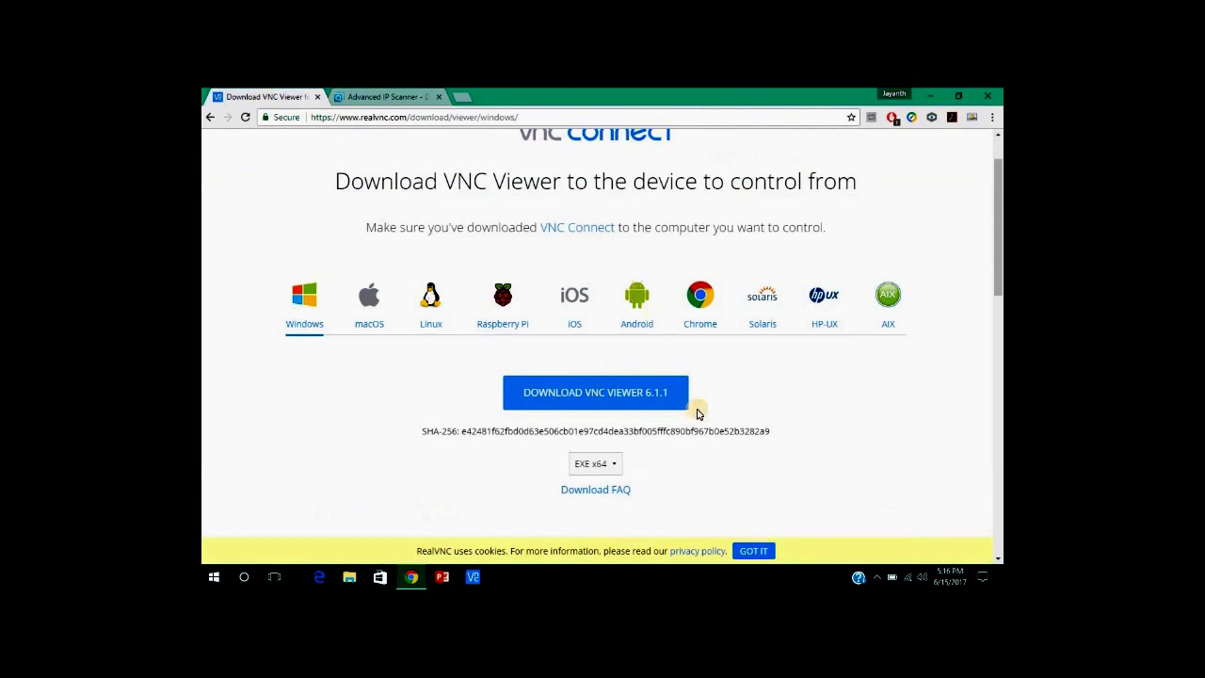
click(613, 468)
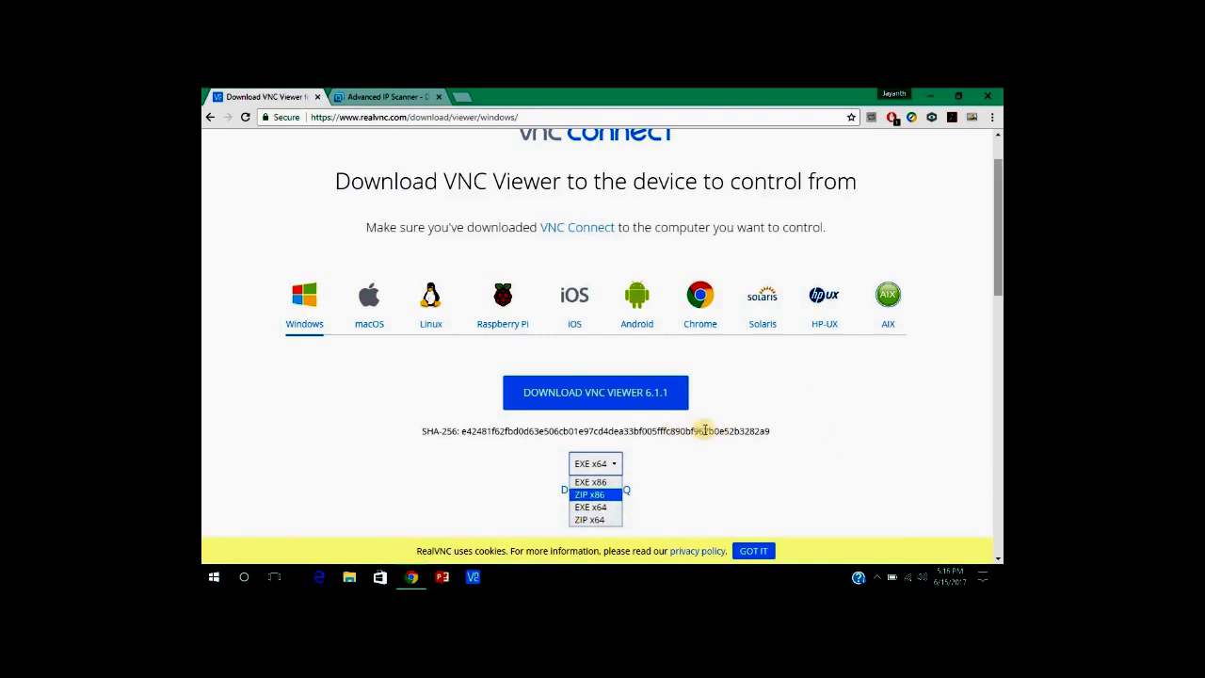
click(602, 507)
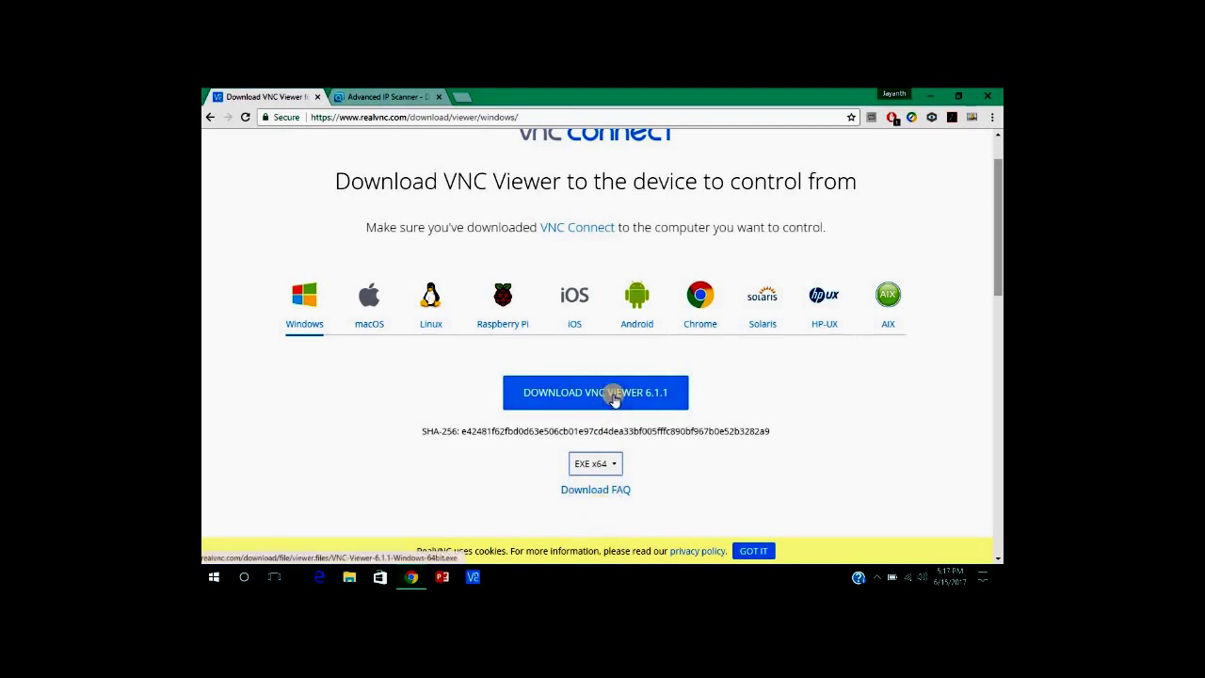
click(613, 399)
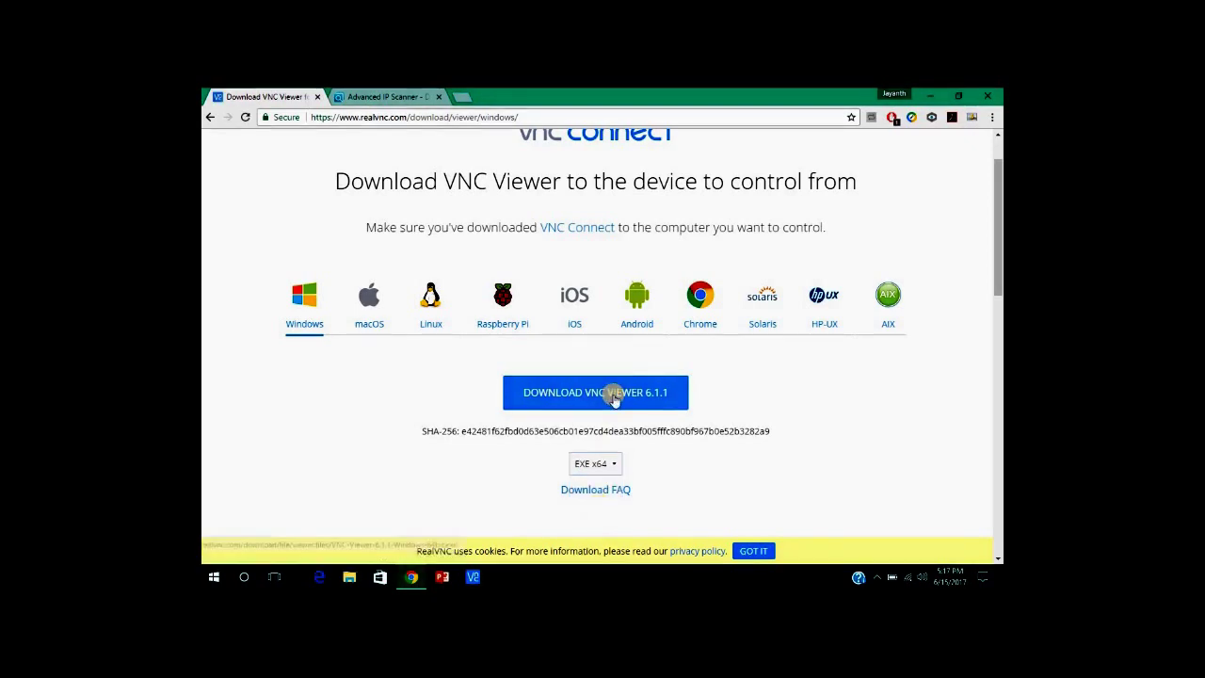
Download Advanced IP Scanner from its website, then dismiss the downloads bar and minimize the browser
click(402, 95)
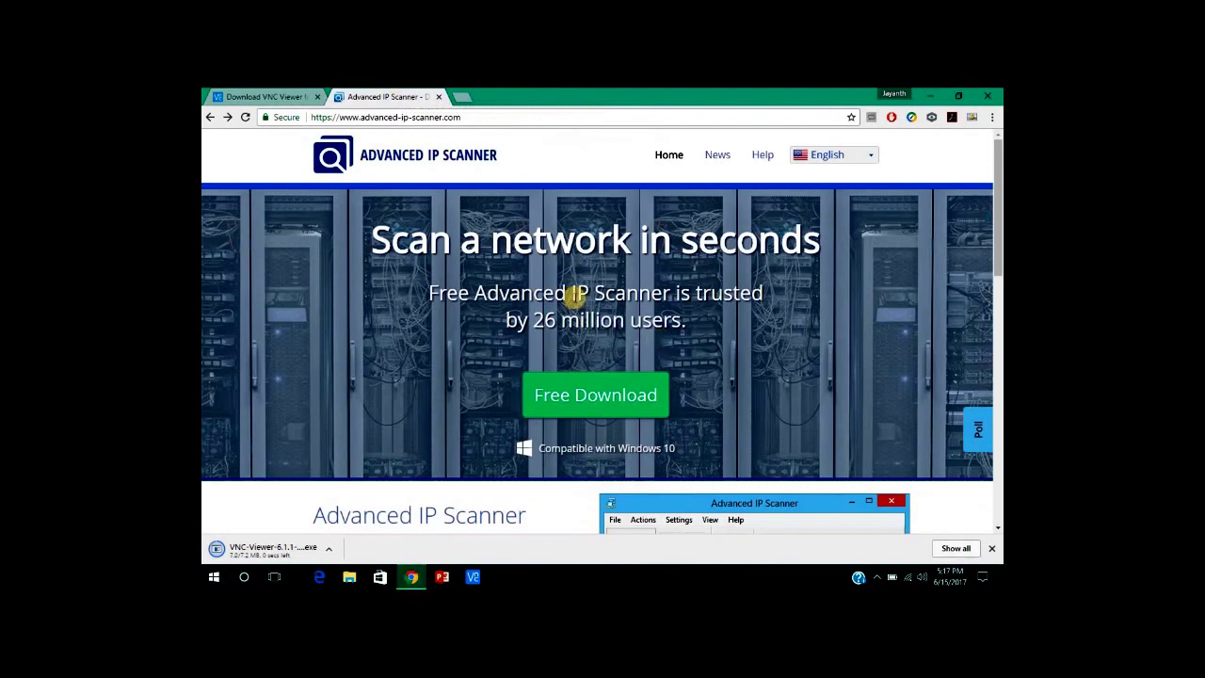
click(578, 401)
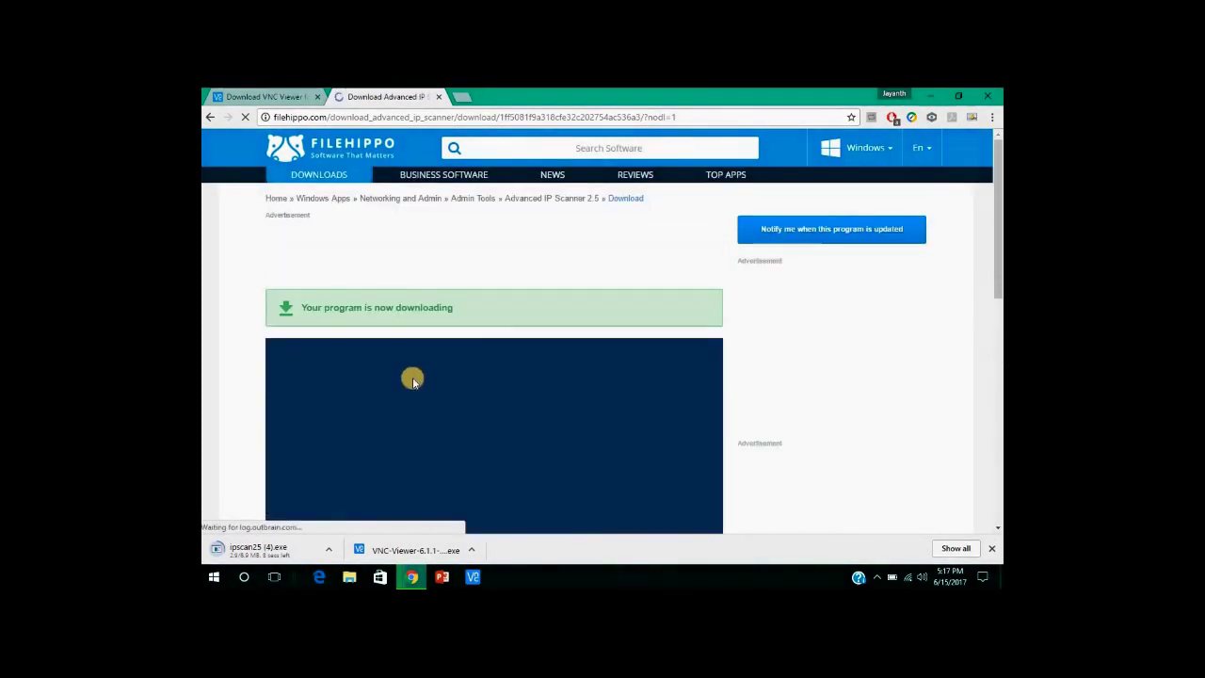
scroll(412, 377, down, 10)
scroll(375, 317, up, 3)
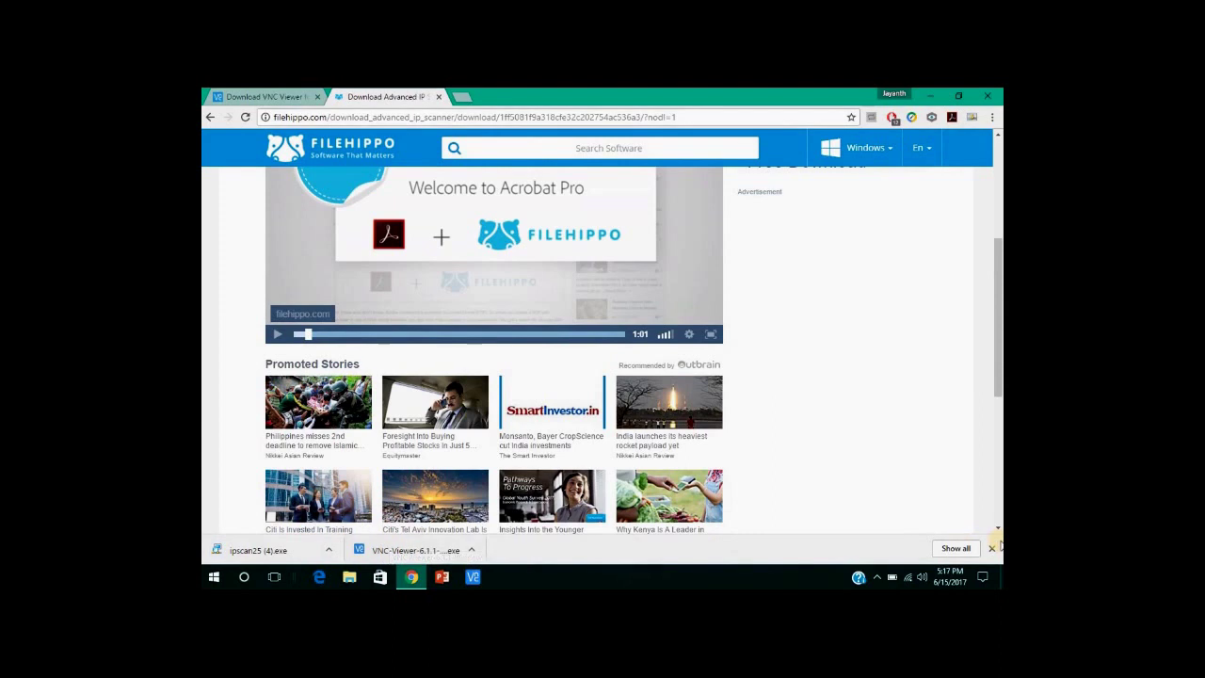
click(994, 550)
click(927, 95)
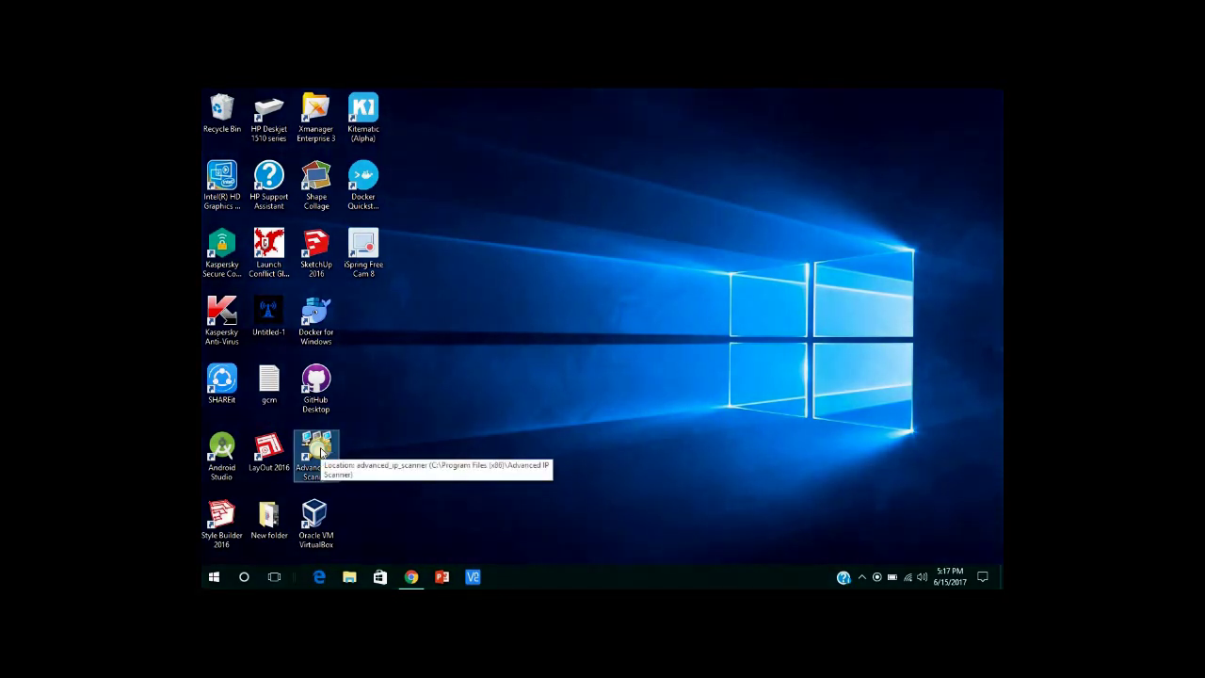
Launch Advanced IP Scanner, scan the range 192.168.1.1-254 and locate the Raspberry Pi Foundation device among the results
double_click(322, 454)
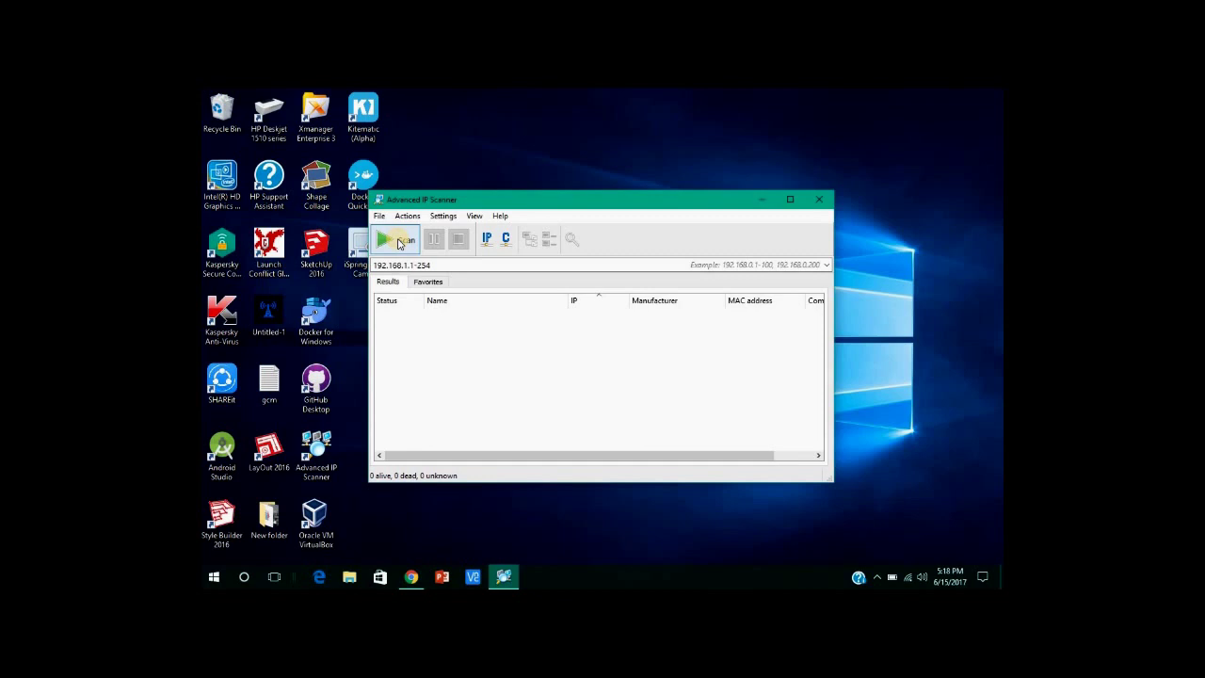
click(399, 243)
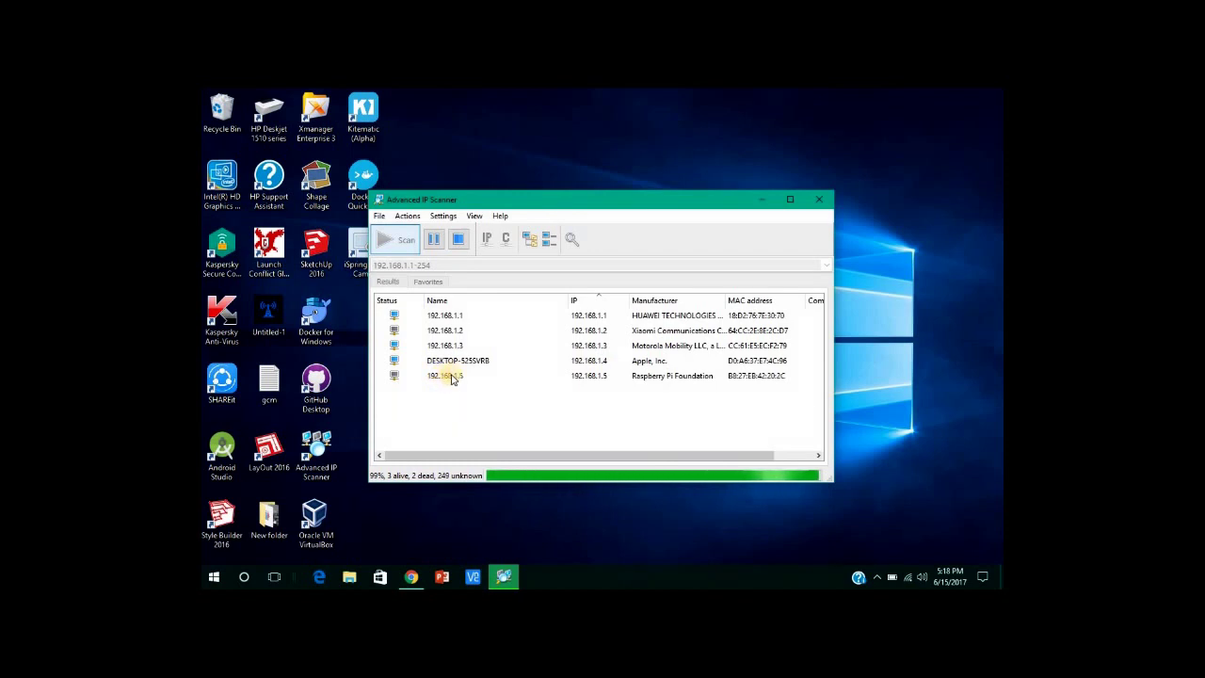
click(447, 377)
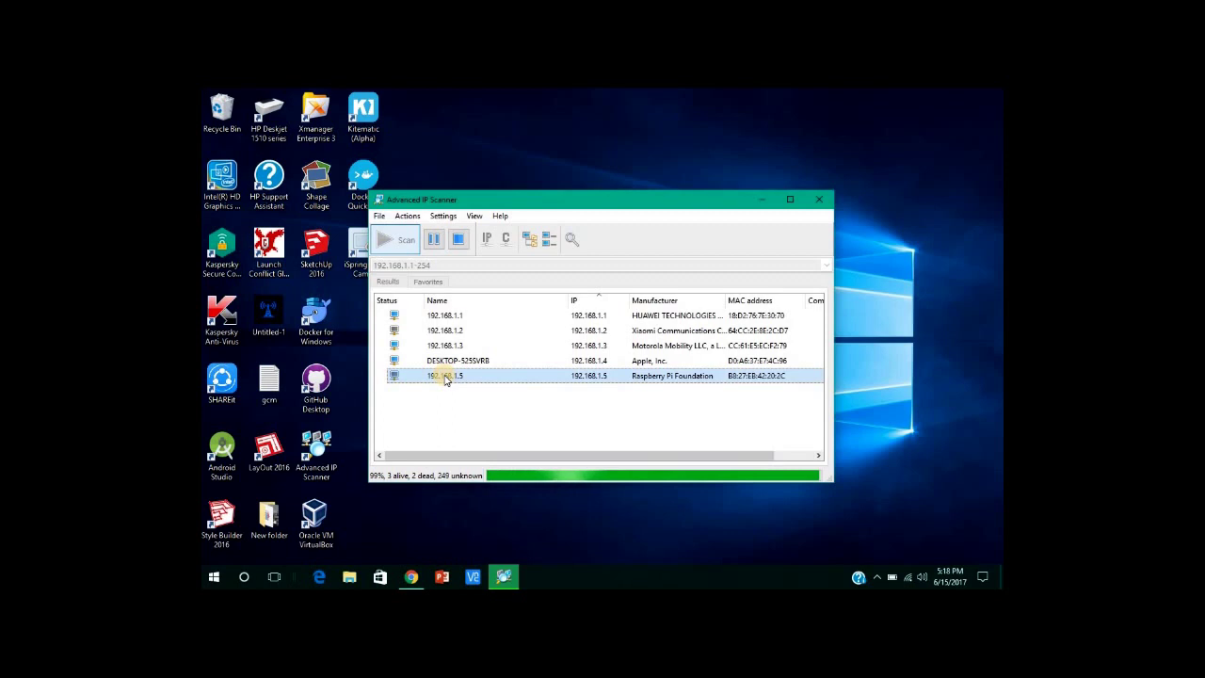
click(473, 420)
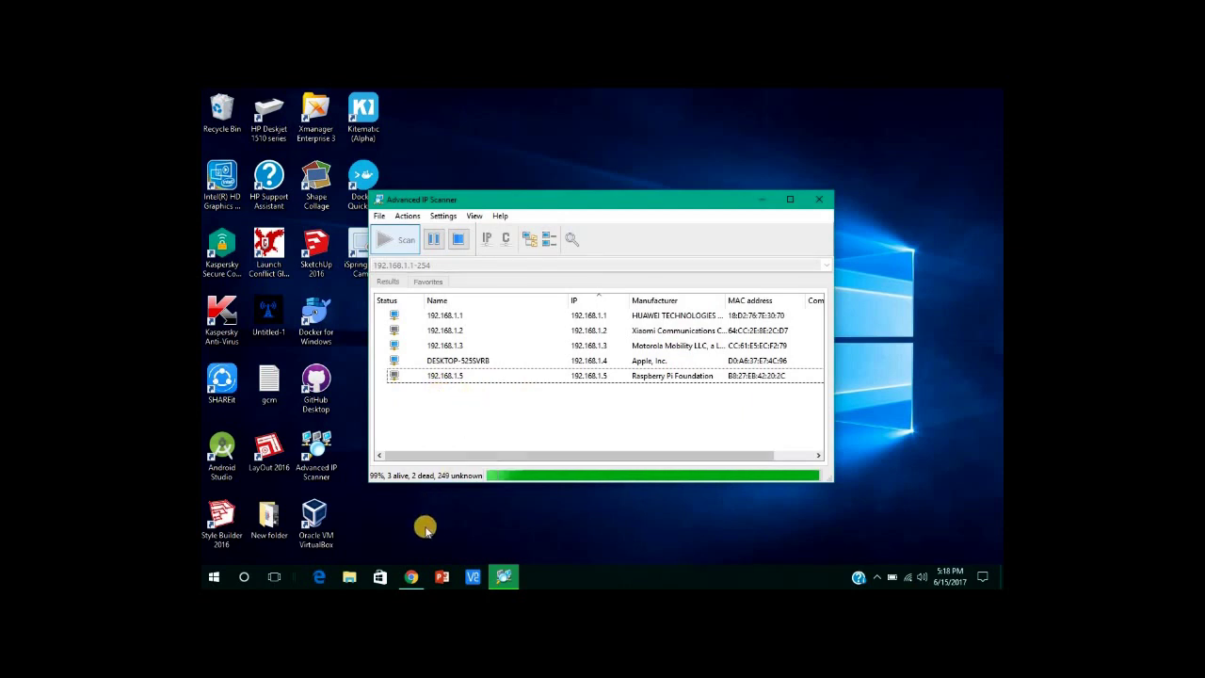
mouse_move(507, 574)
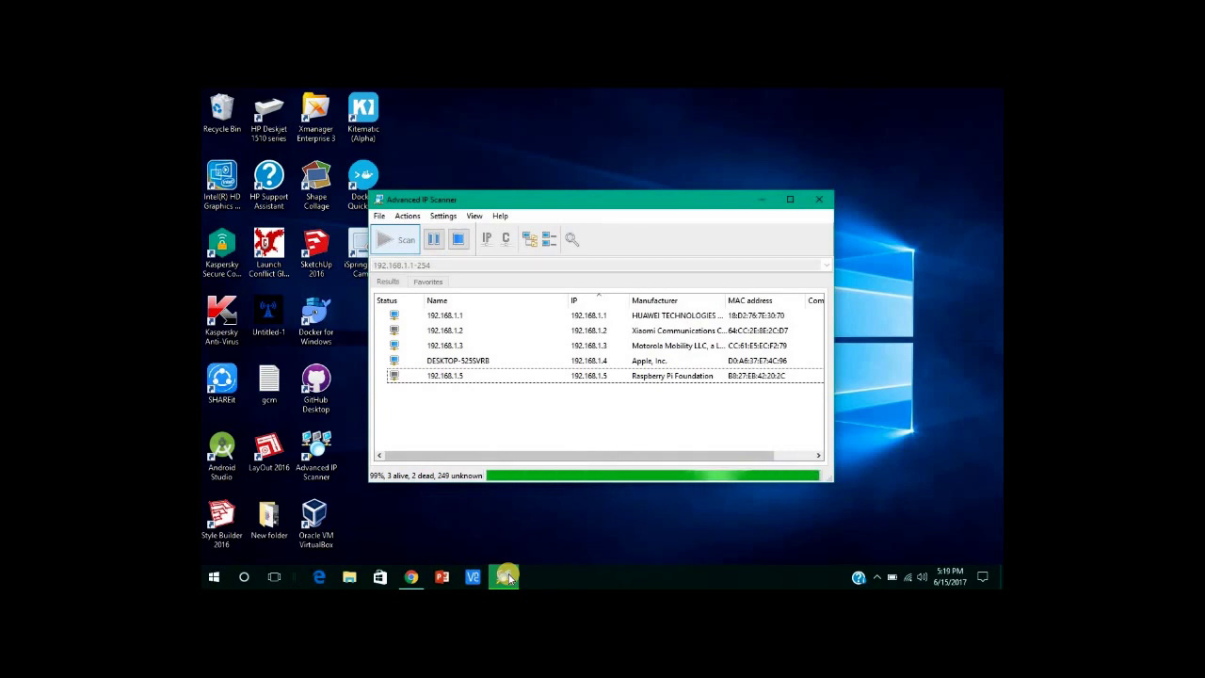
Stop and rerun the network scan, select the Raspberry Pi Foundation device in the results, and pause the scan
click(459, 241)
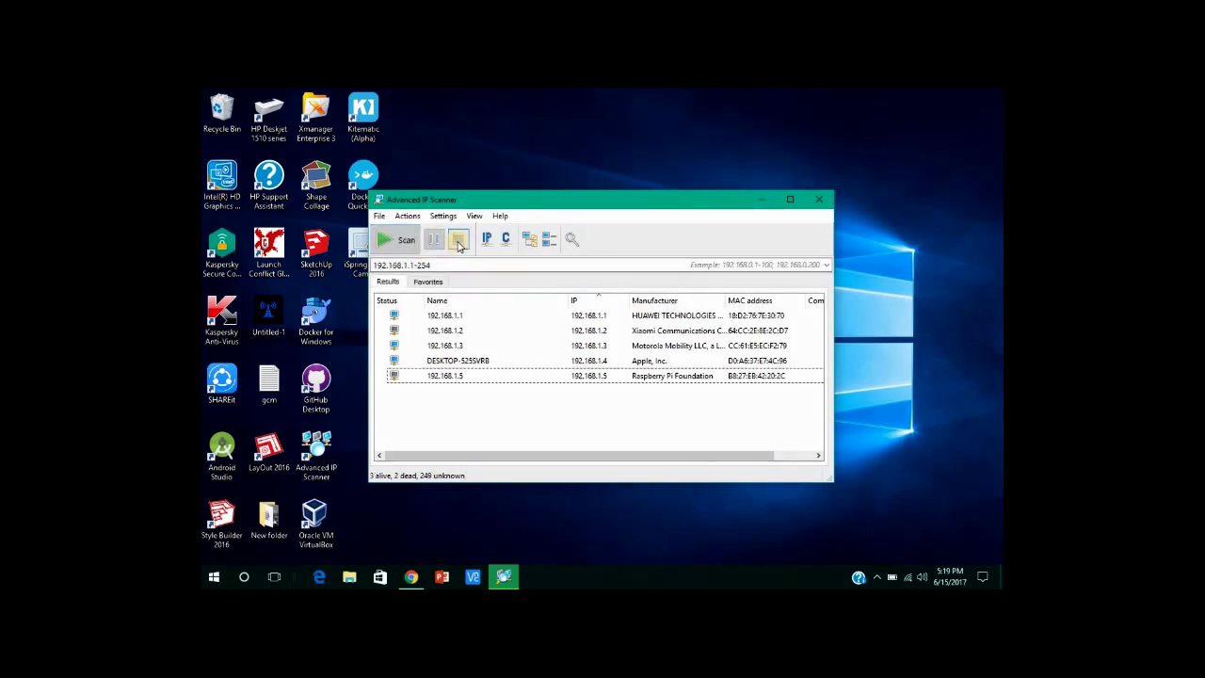
click(398, 242)
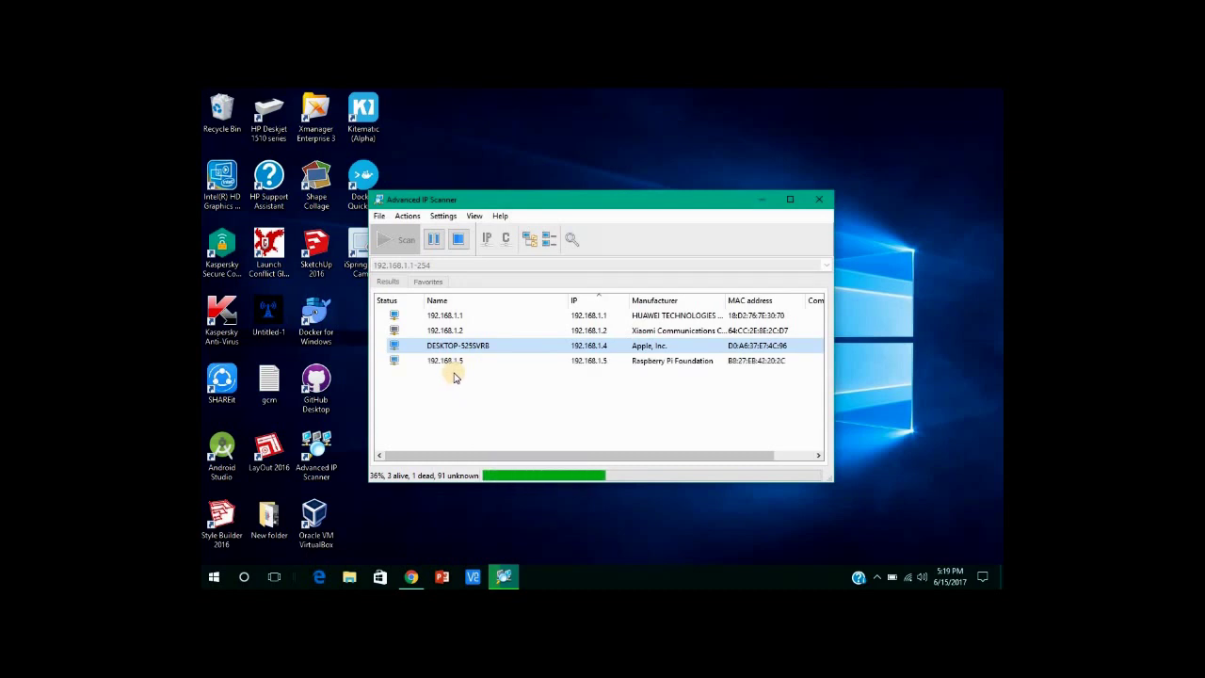
click(396, 362)
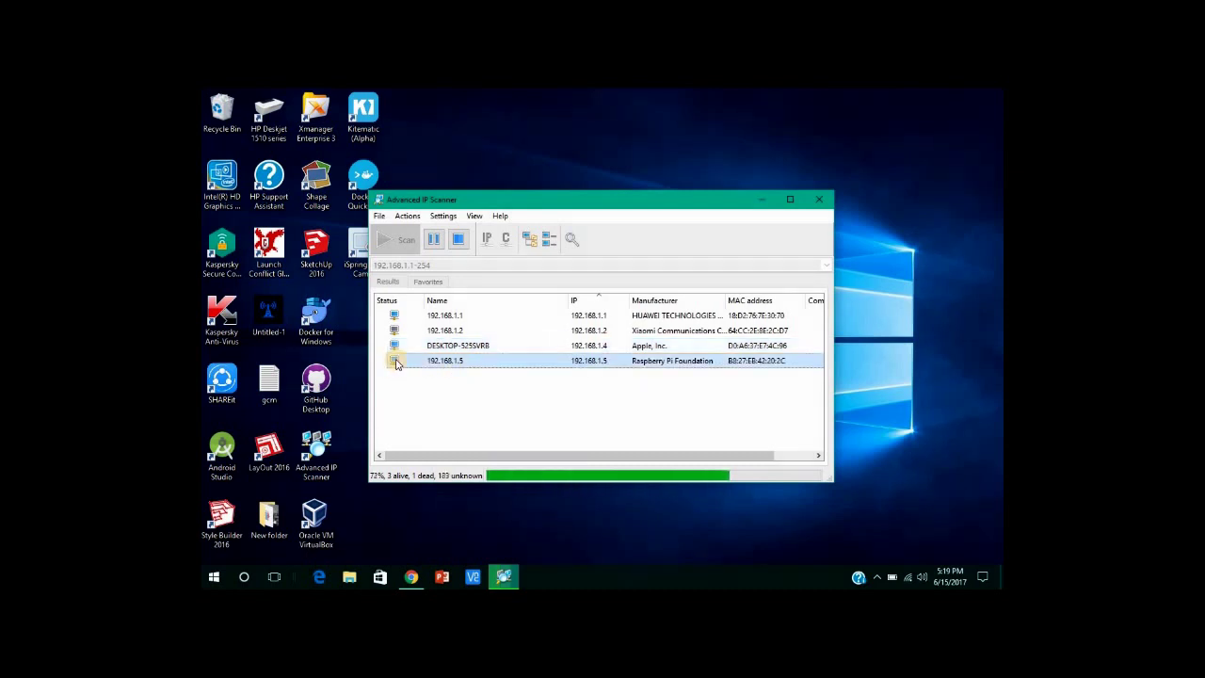
click(434, 240)
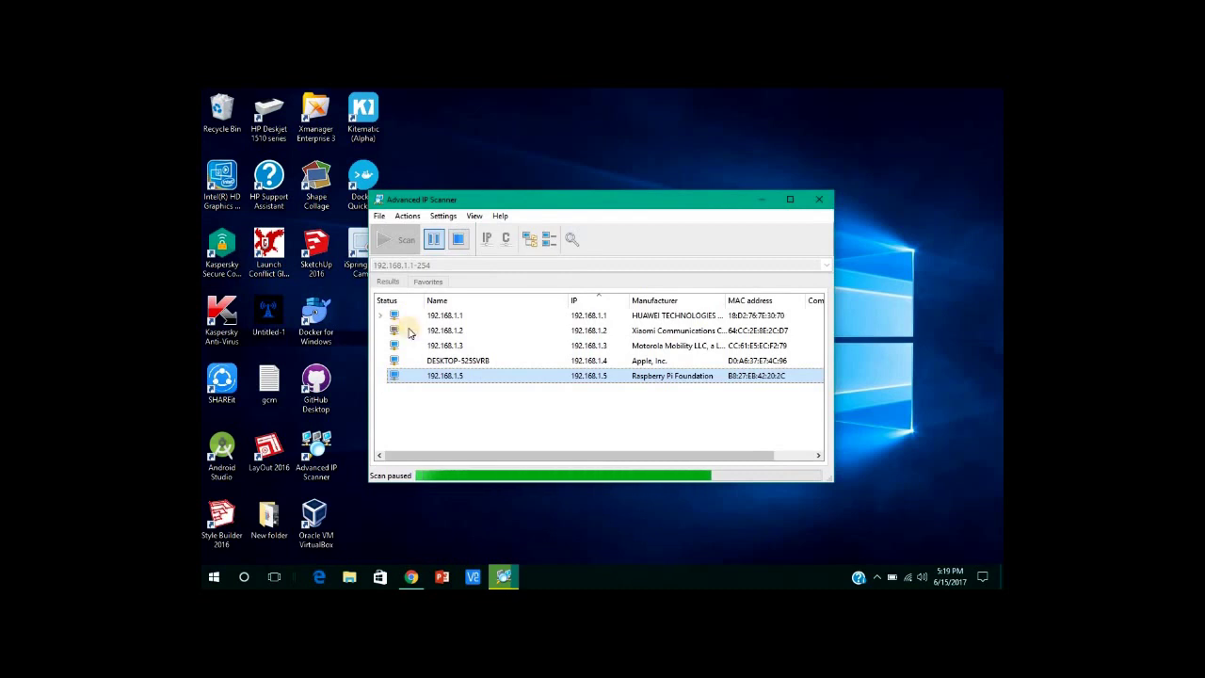
Copy the IP address of the Raspberry Pi Foundation device, resume the paused scan and minimize the scanner
right_click(451, 380)
mouse_move(484, 399)
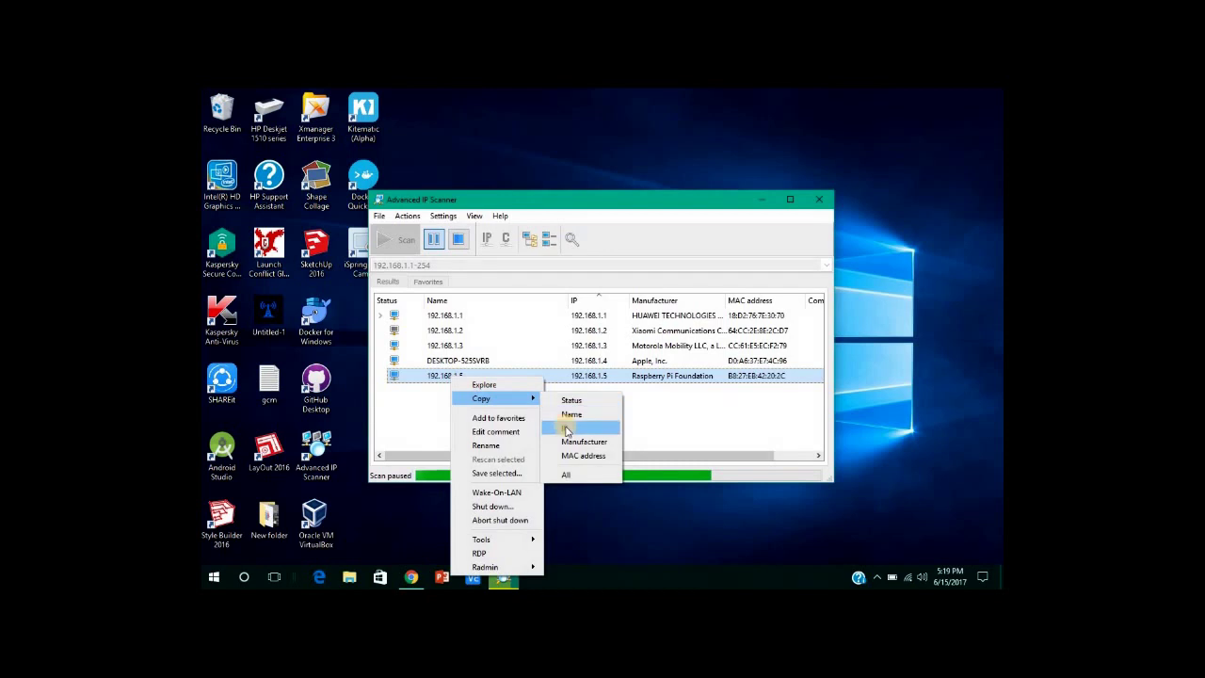
click(565, 430)
click(433, 237)
click(763, 199)
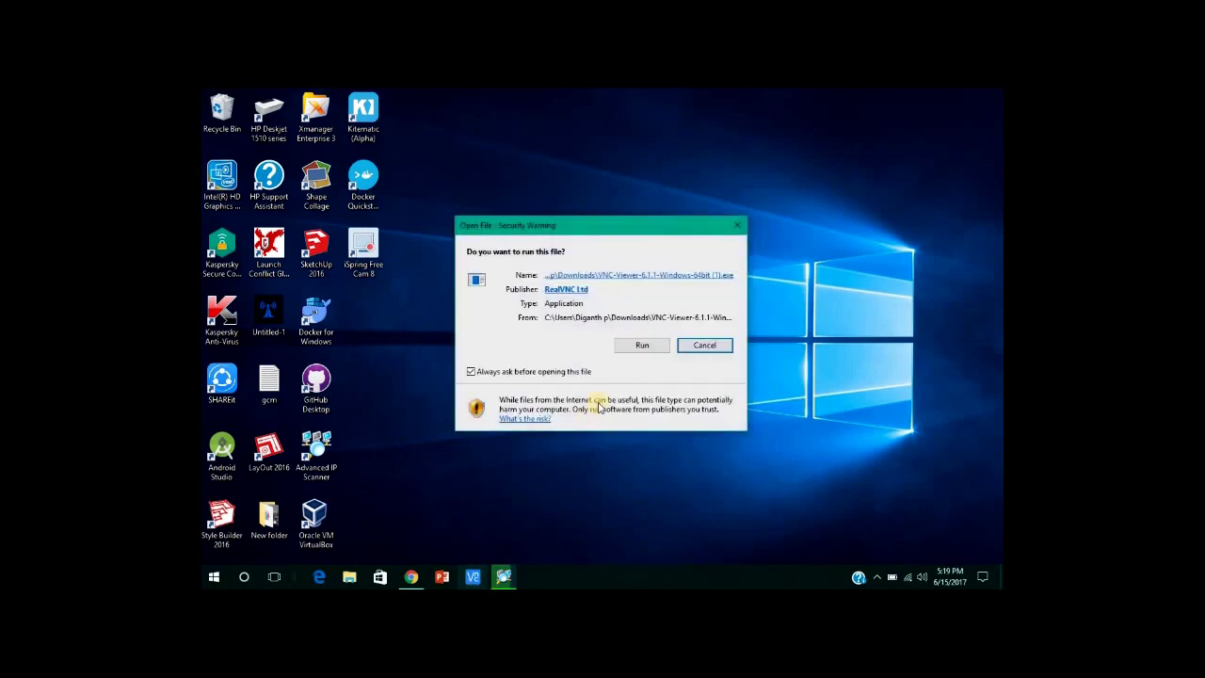
Allow the VNC Viewer file to run and create a new connection with VNC server 192.168.1.5 and the name pi
click(643, 346)
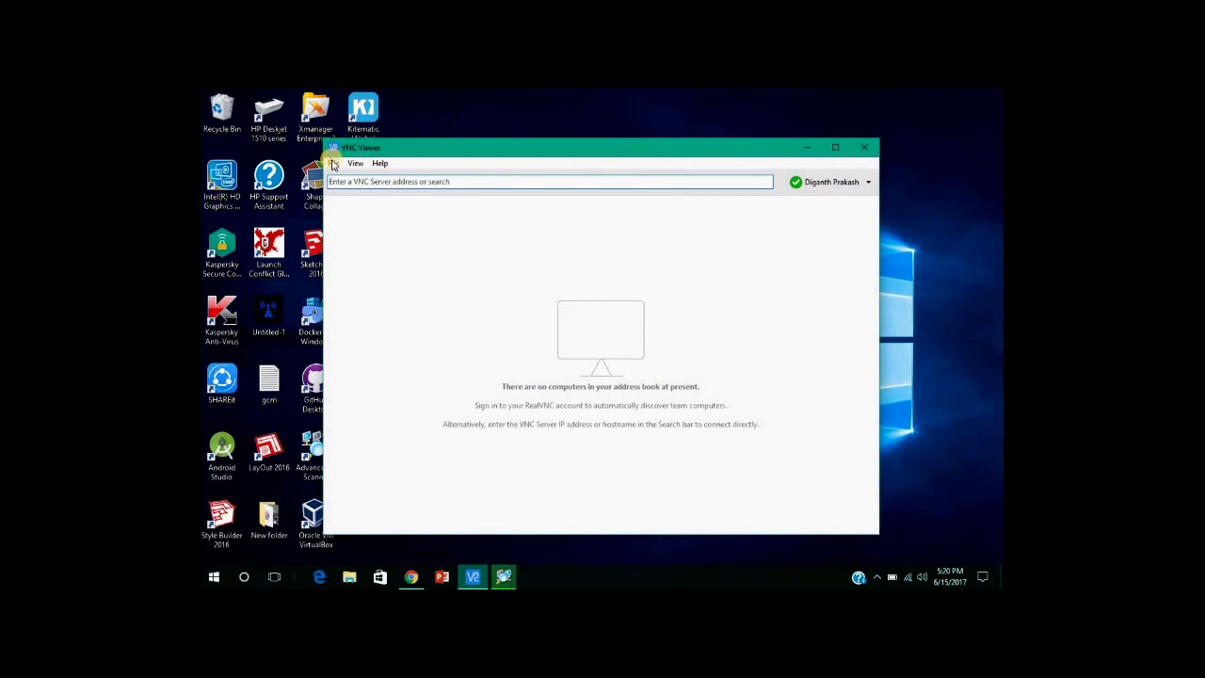
click(335, 164)
click(372, 175)
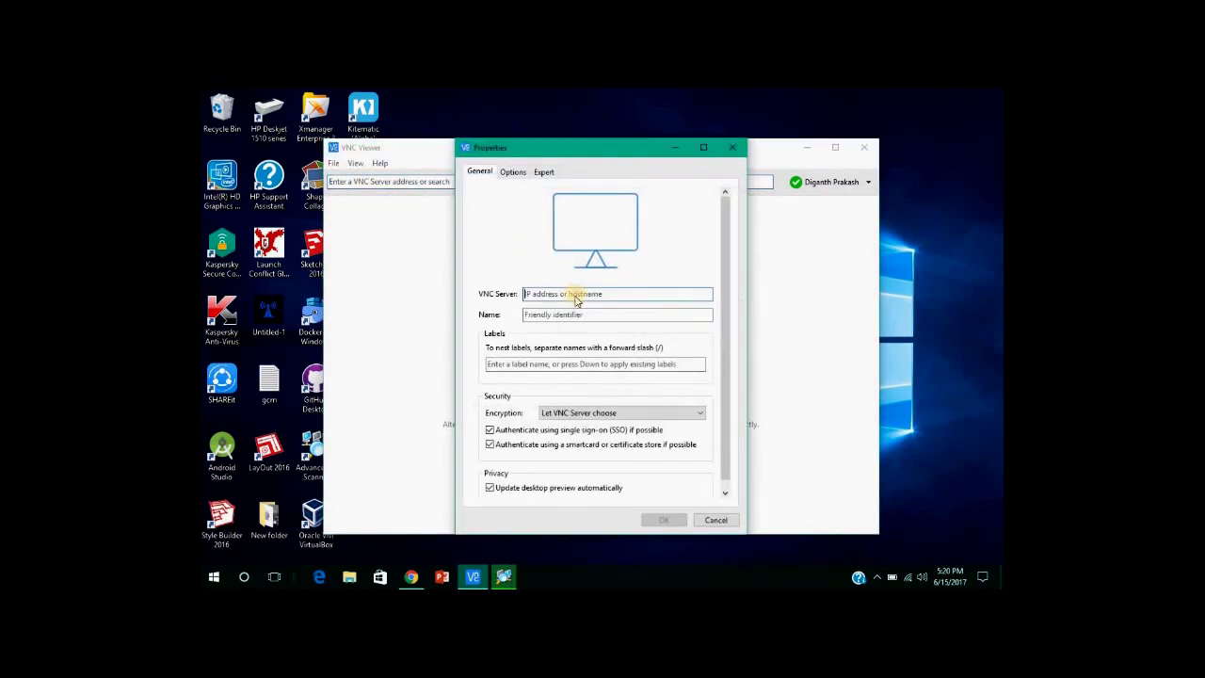
right_click(576, 299)
click(609, 351)
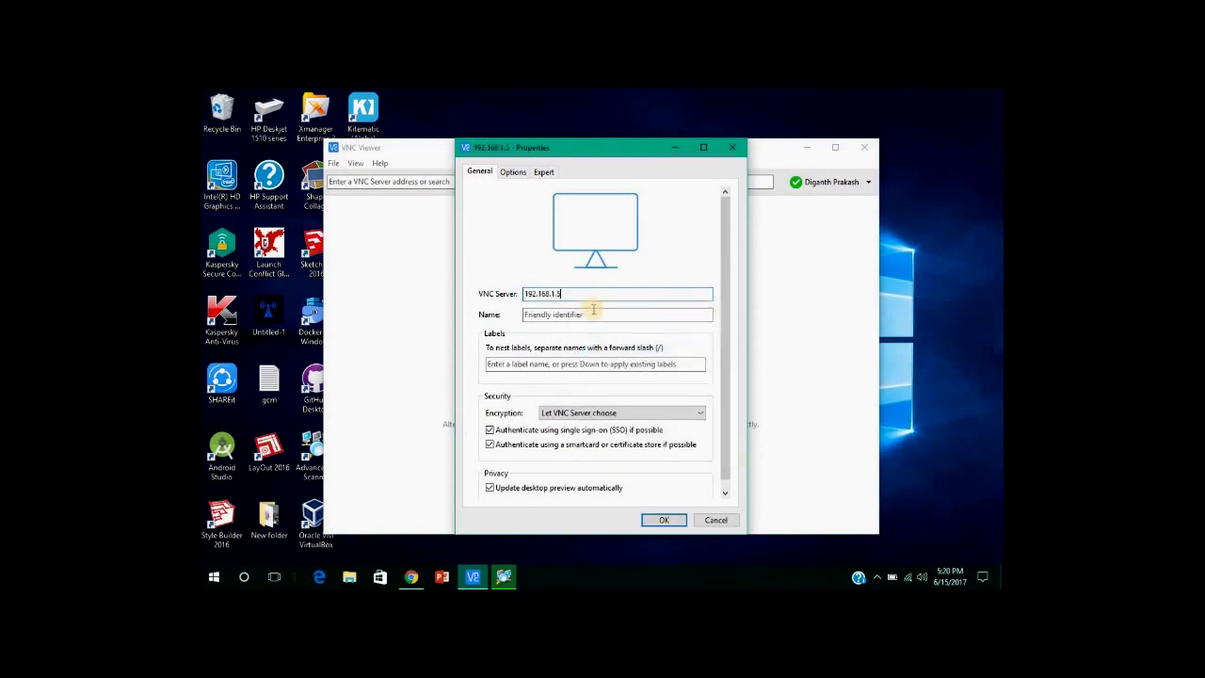
click(592, 313)
text(pi)
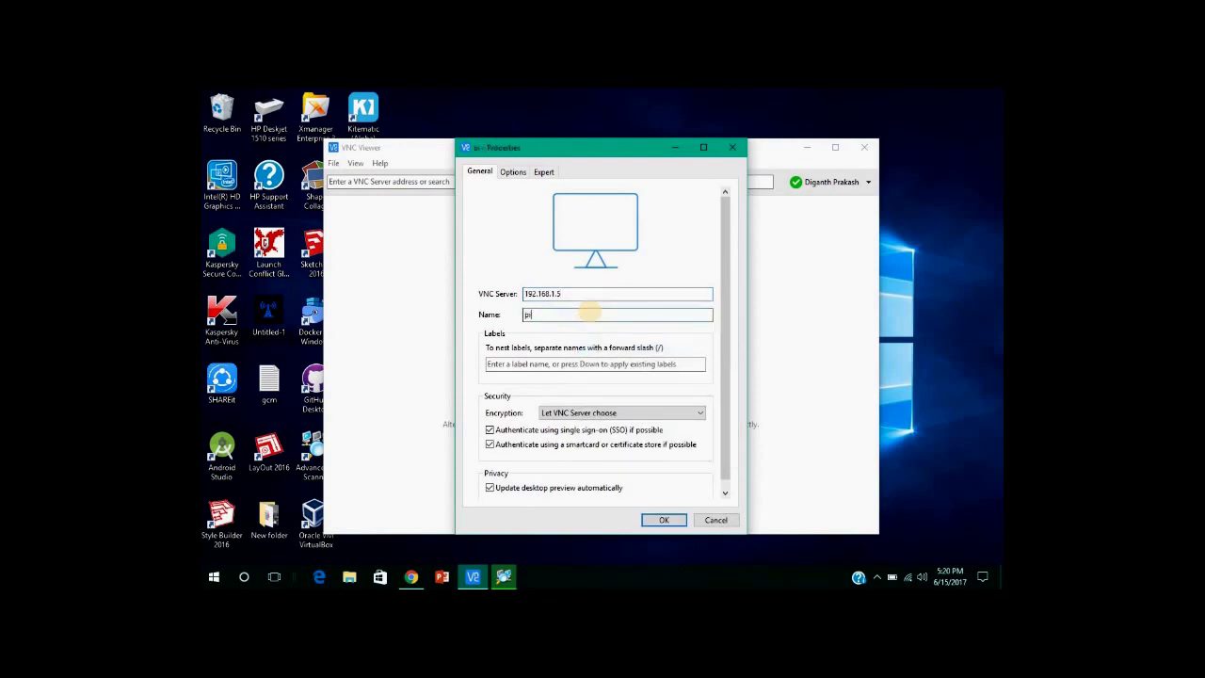
click(662, 520)
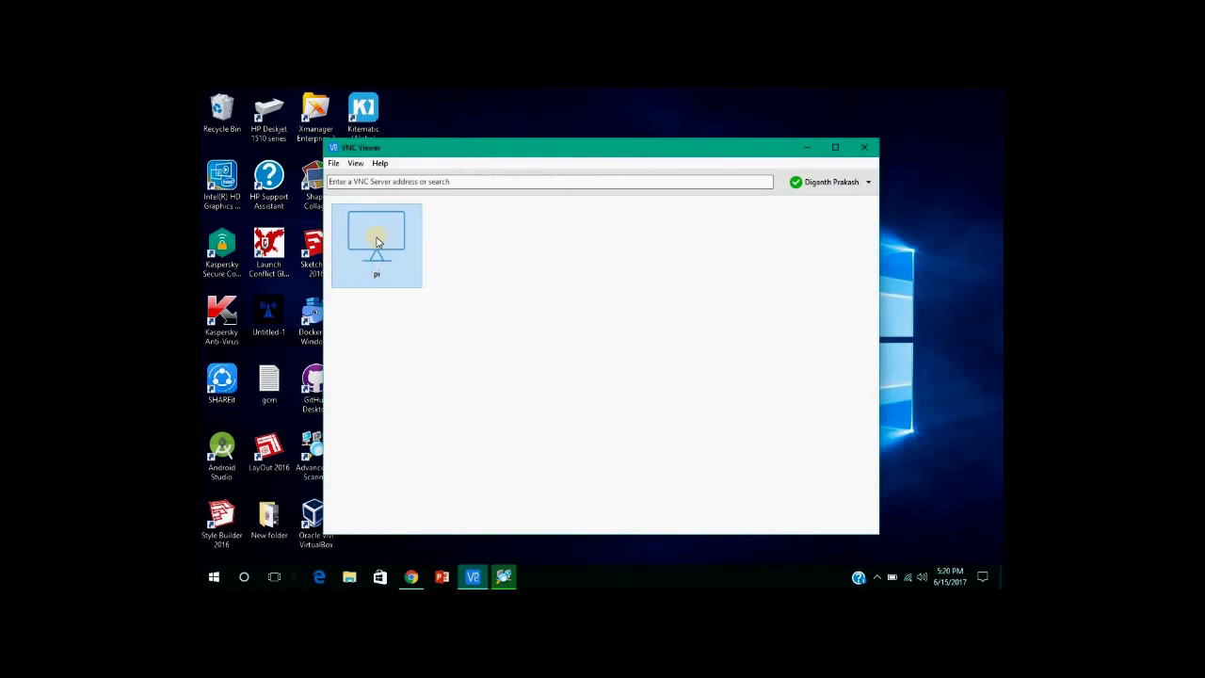
Connect to the pi computer, authenticate with username pi and the account password, and maximize the remote desktop window
double_click(377, 243)
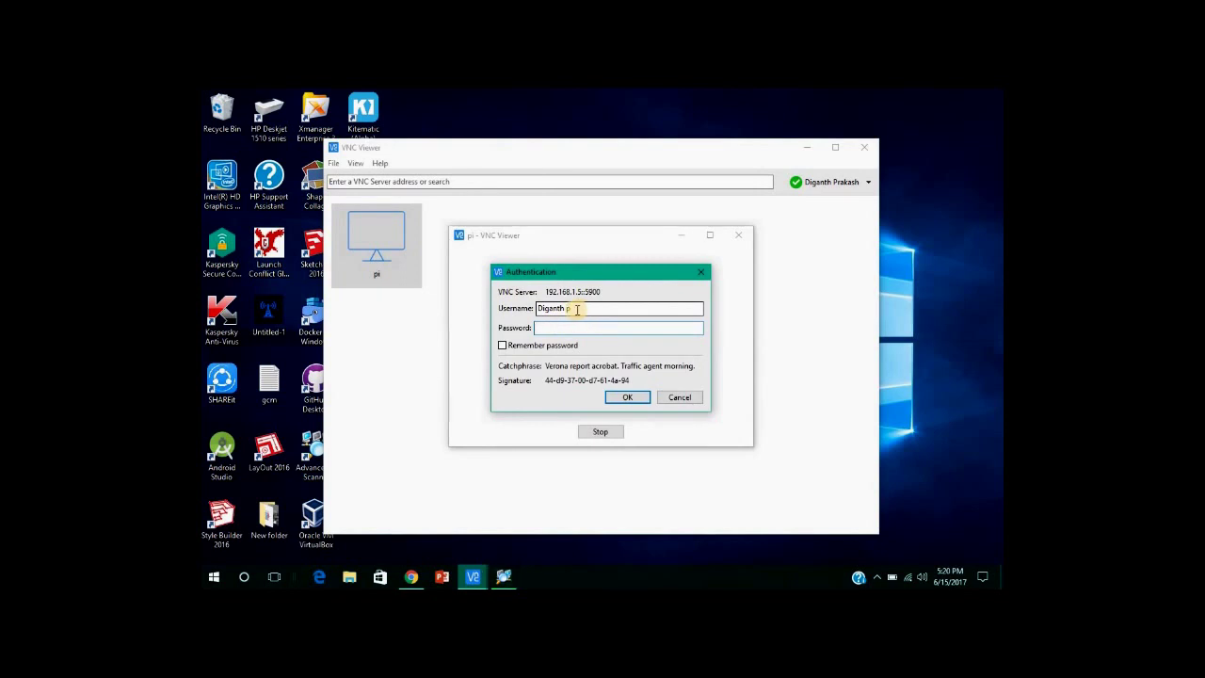
click(577, 309)
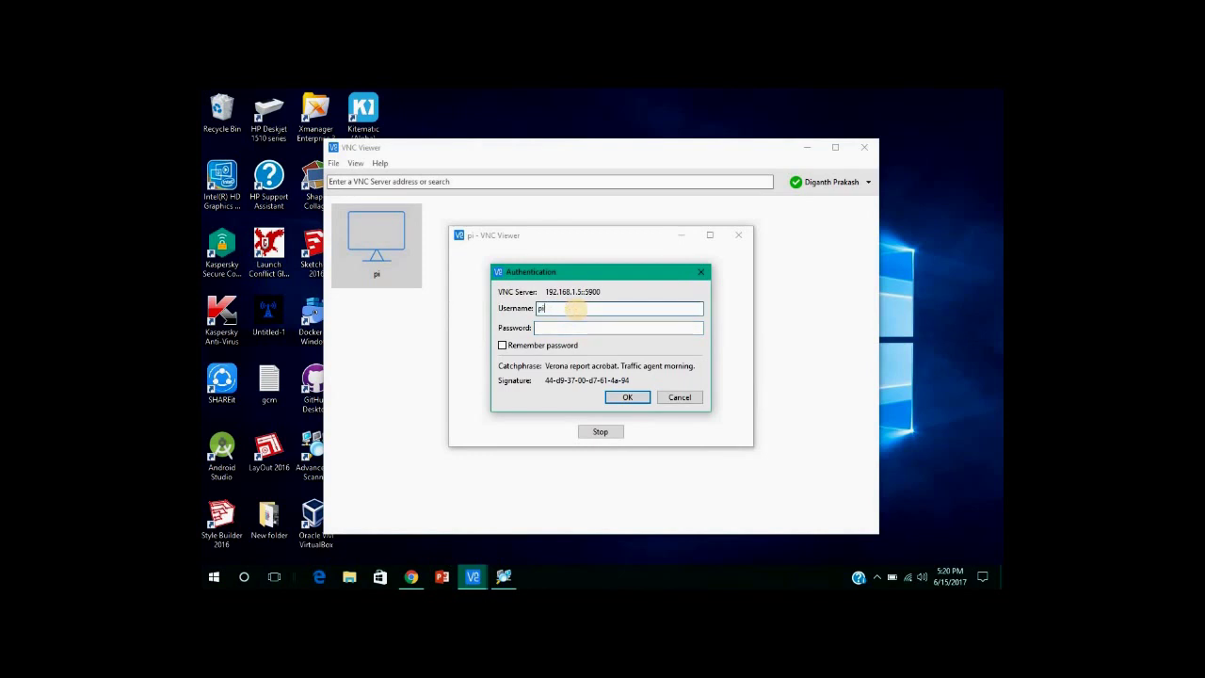
click(569, 329)
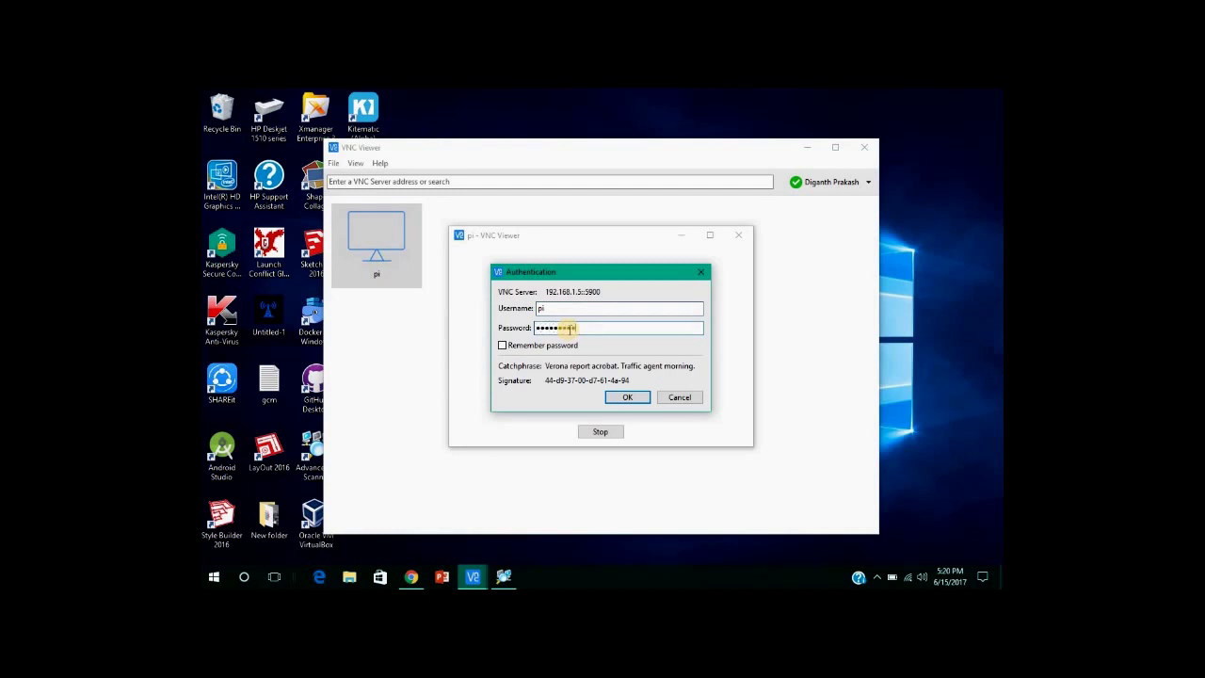
click(632, 399)
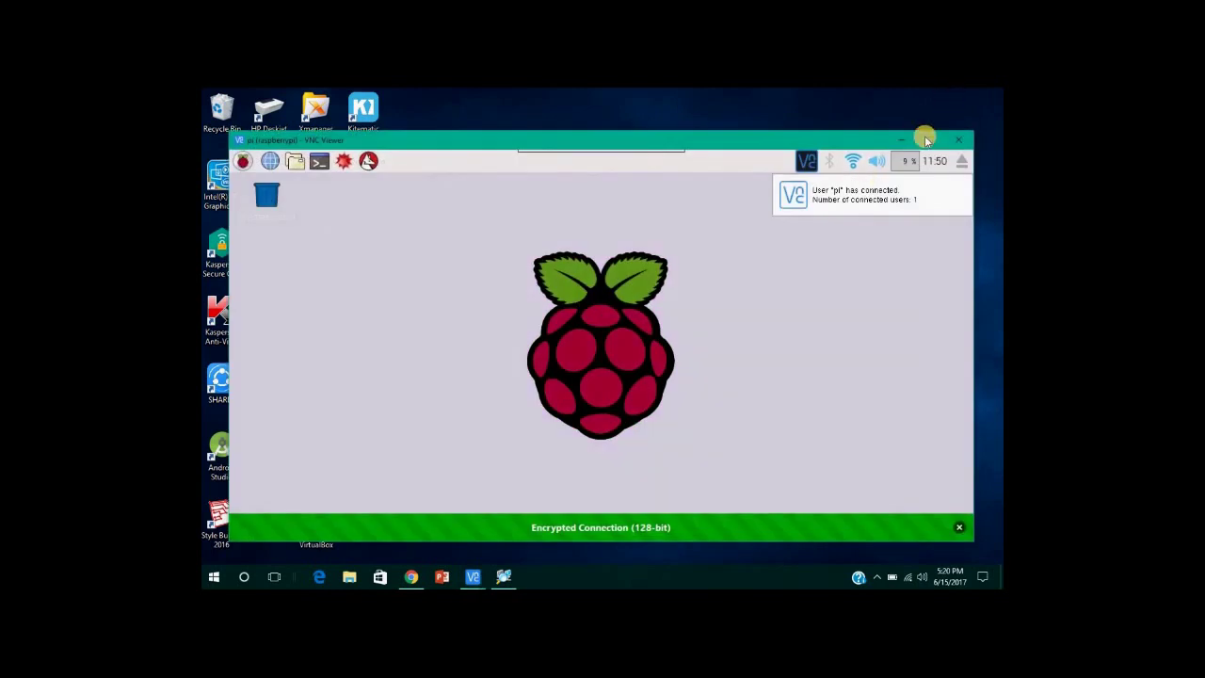
click(928, 139)
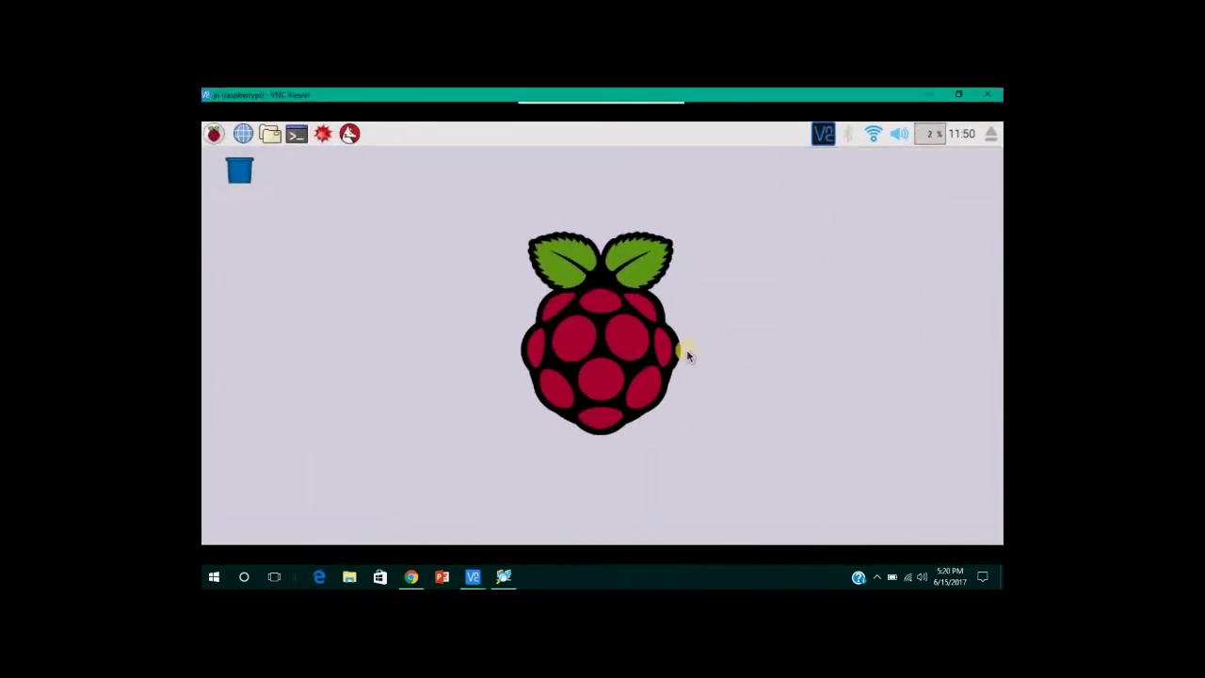